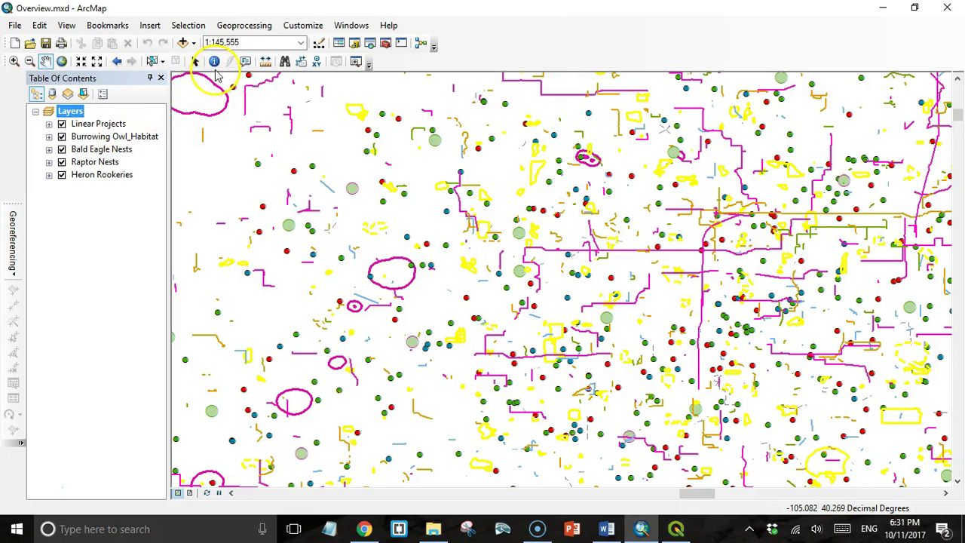
- Open the Layers data frame's Coordinate System properties (GCS_WGS_1984) and expand Geographic Coordinate Systems into its regional folders
right_click(68, 112)
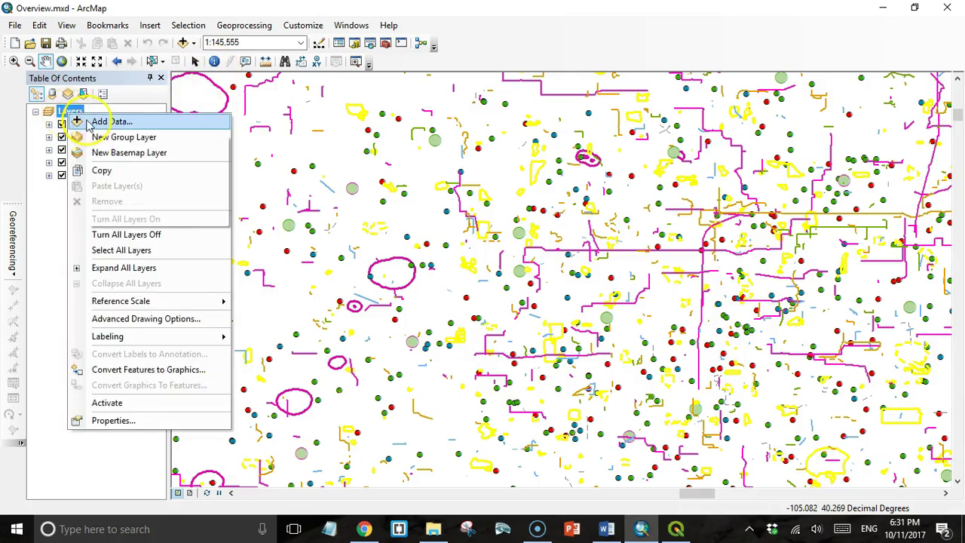
click(97, 419)
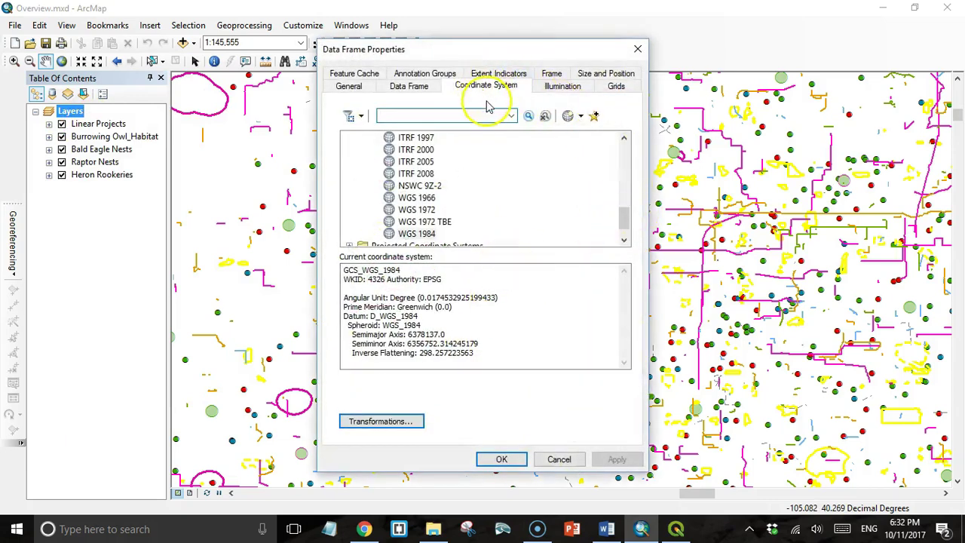
scroll(448, 161, up, 15)
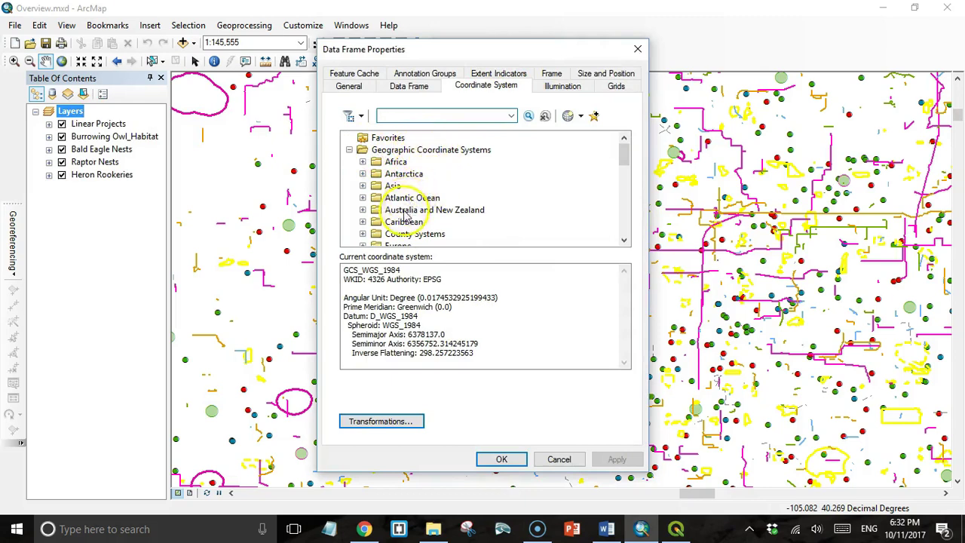
click(349, 149)
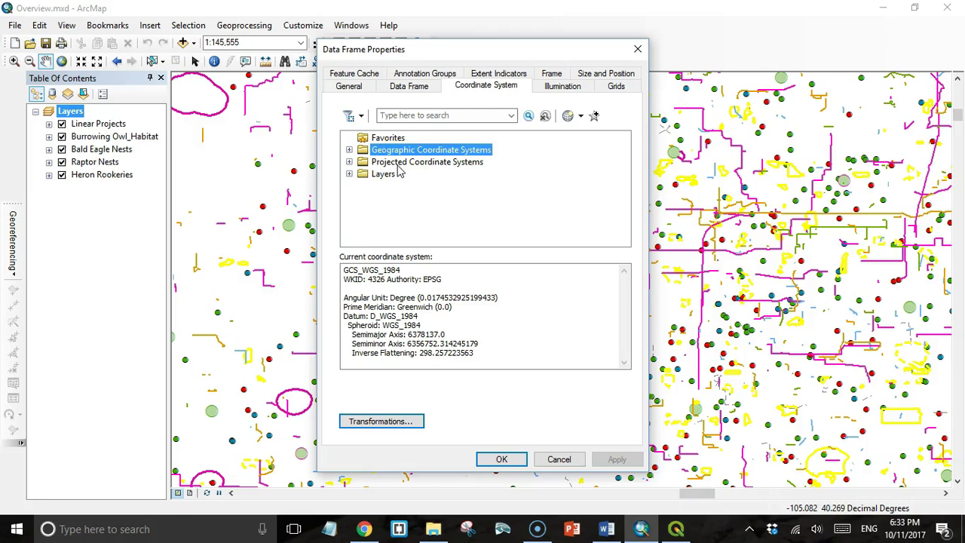
click(350, 152)
click(351, 151)
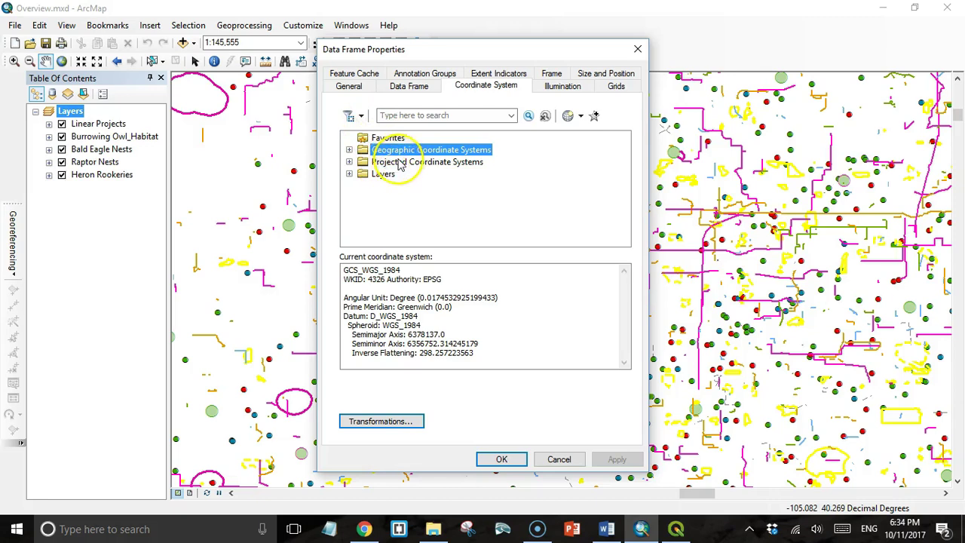
click(349, 150)
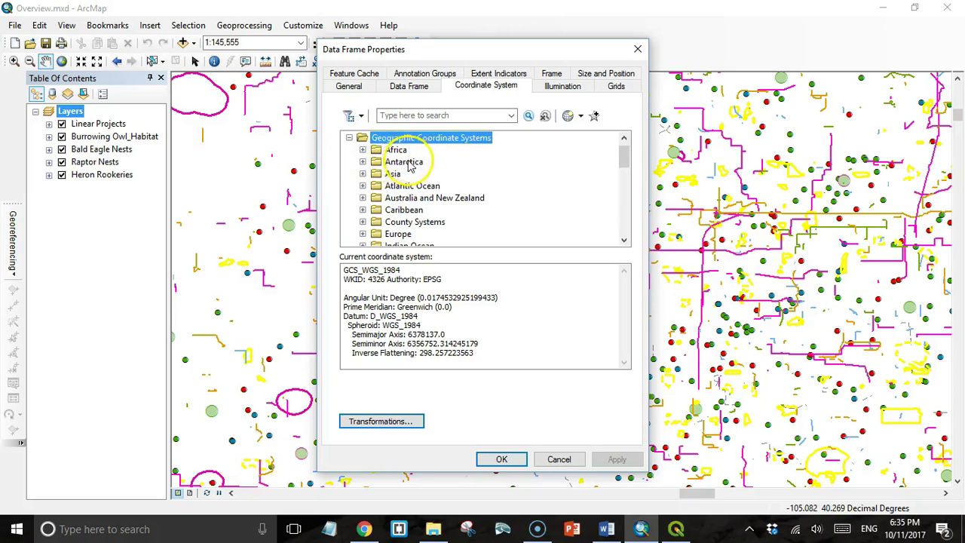
scroll(418, 168, down, 3)
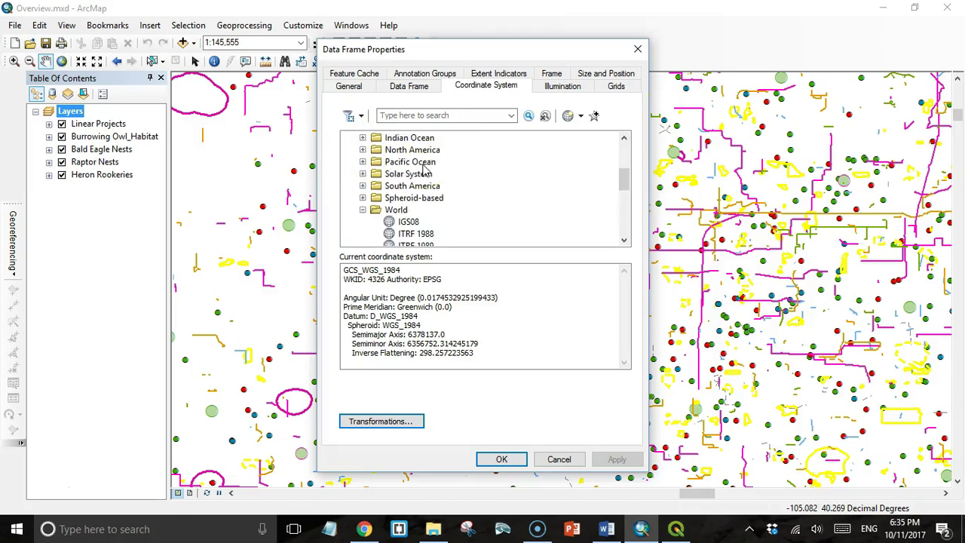
scroll(421, 175, down, 1)
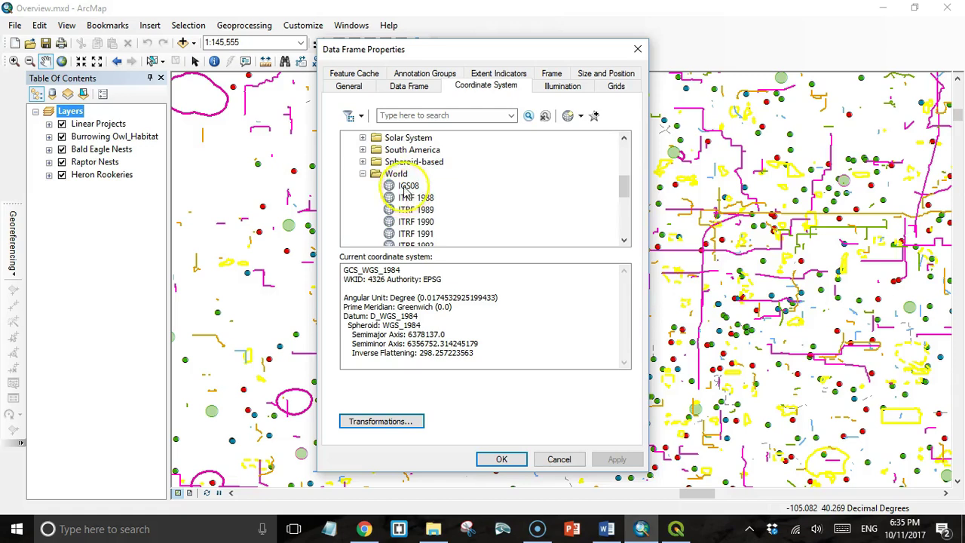
scroll(404, 177, down, 1)
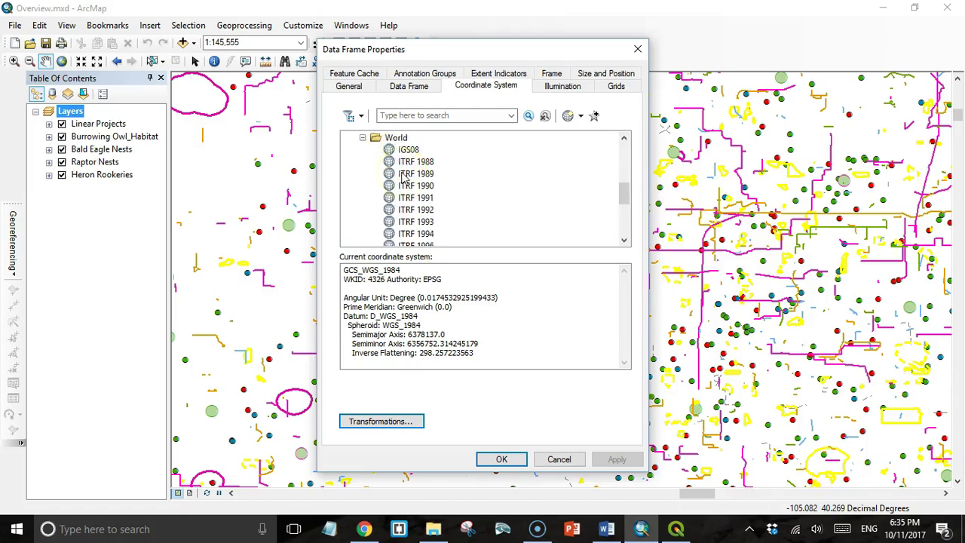
scroll(404, 177, down, 4)
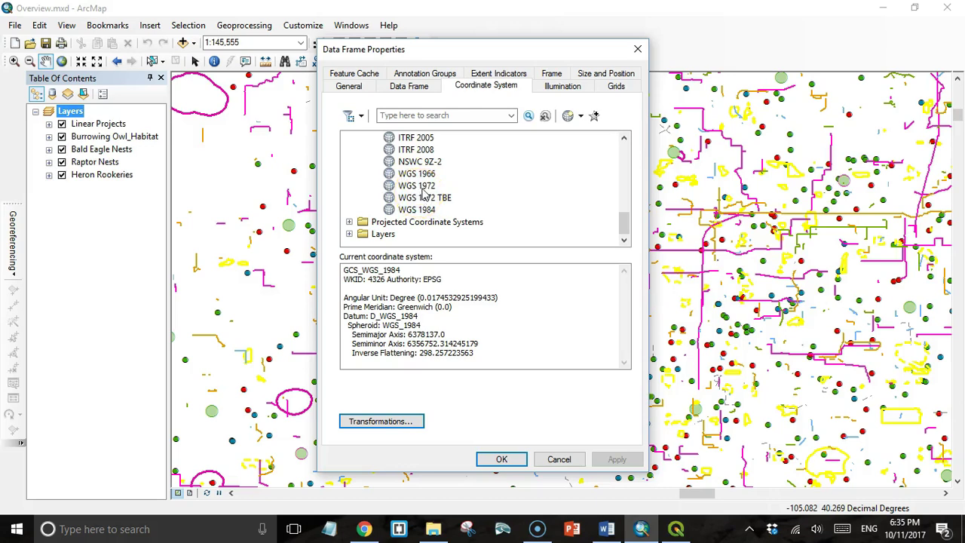
scroll(424, 193, up, 5)
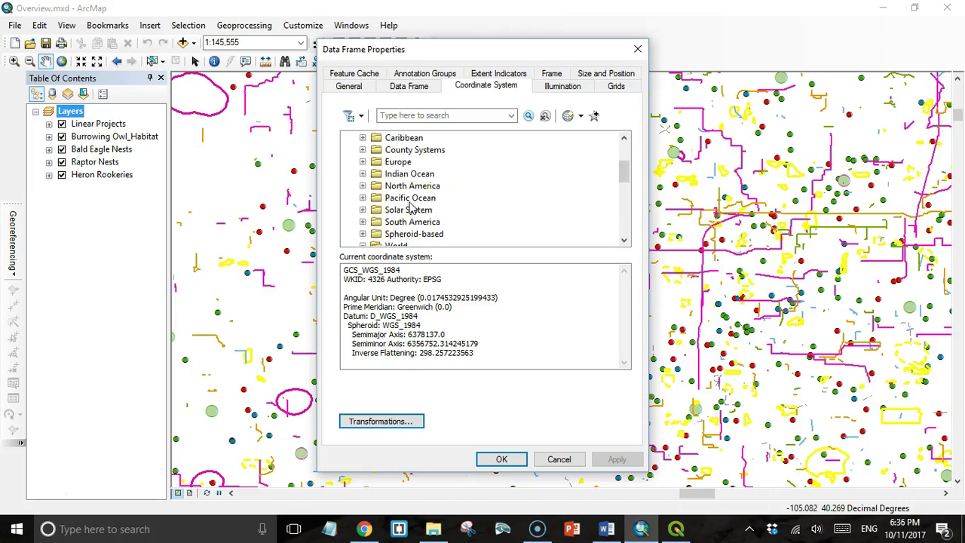
click(361, 186)
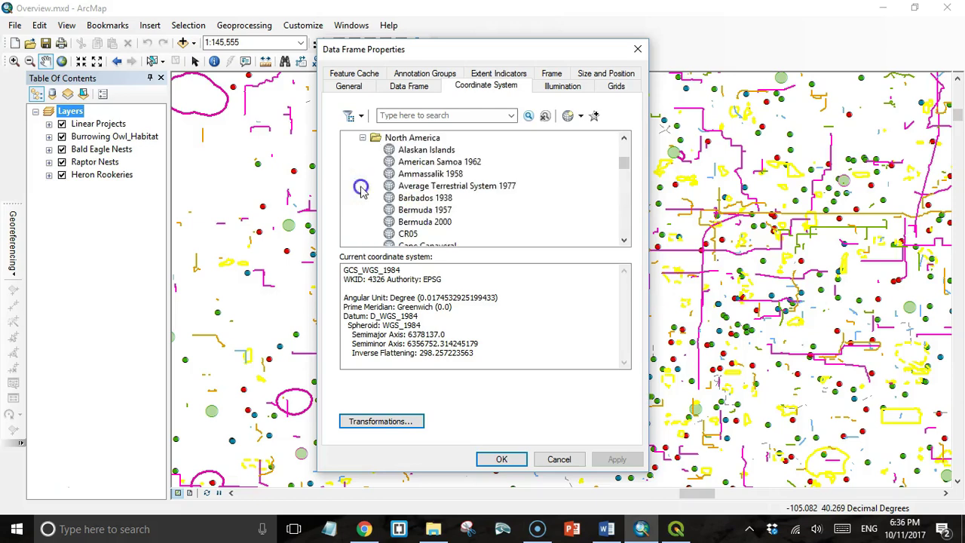
scroll(422, 196, down, 4)
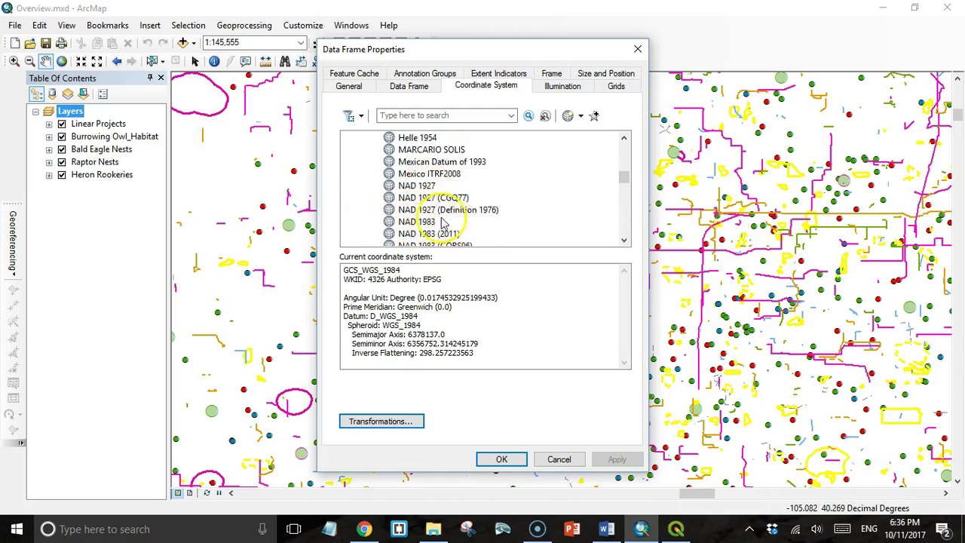
key(Left)
key(Left)
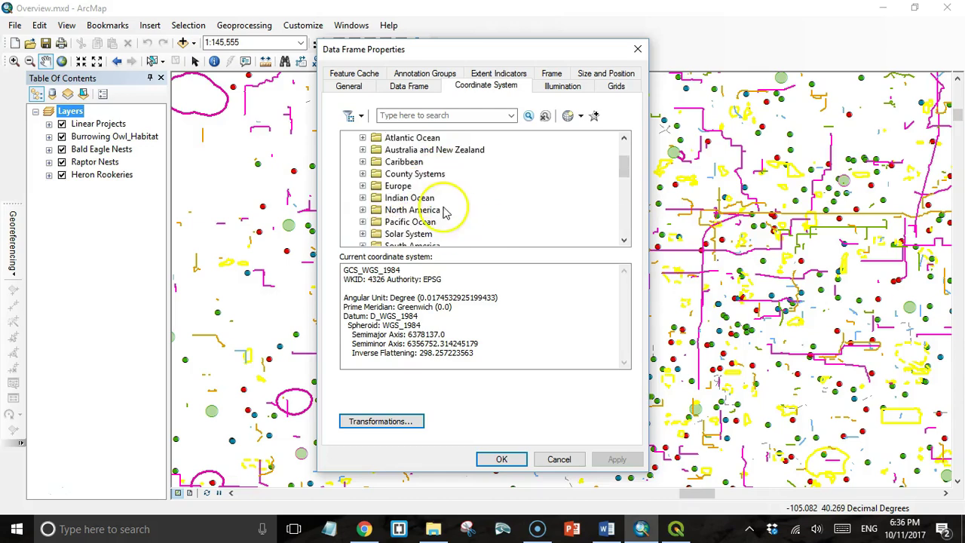
key(Left)
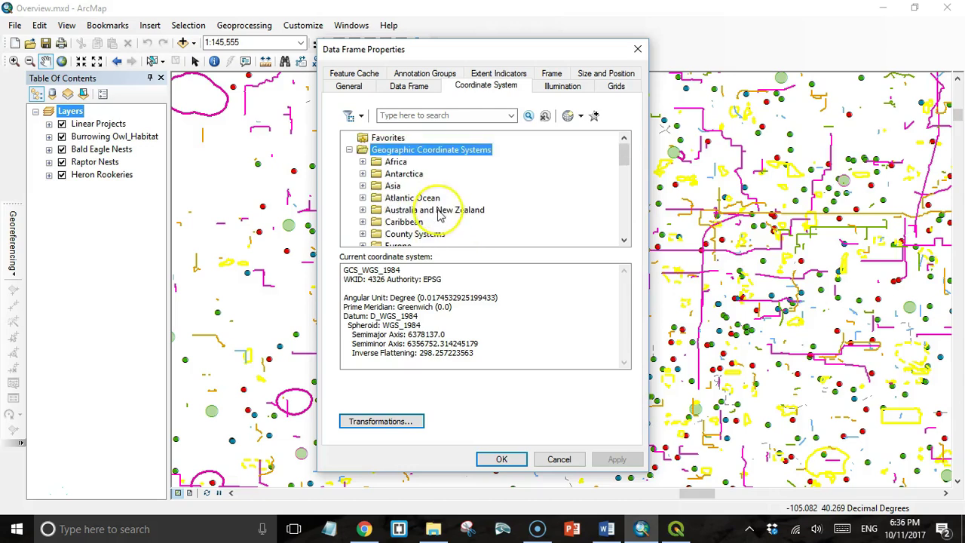
- Collapse Geographic Coordinate Systems and expand Projected Coordinate Systems down to the UTM folder
click(349, 152)
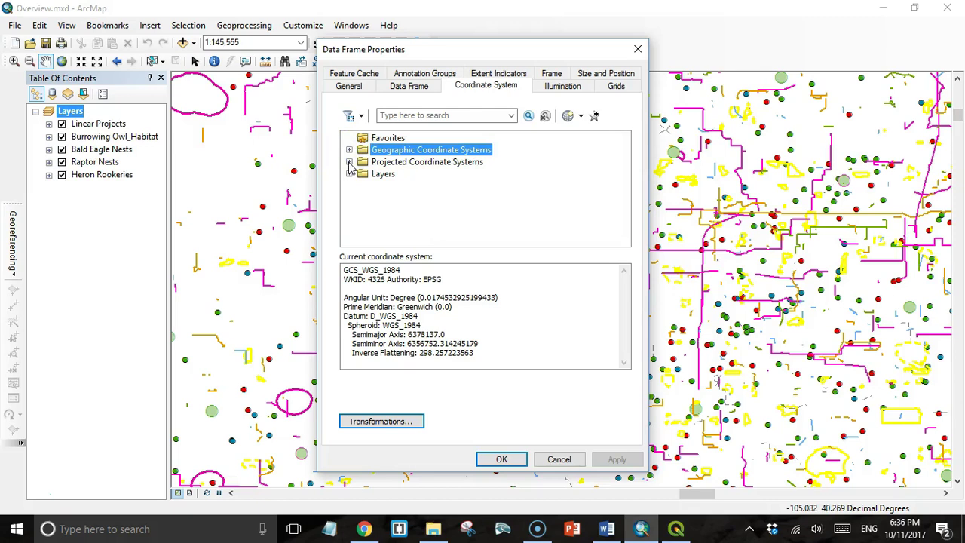
click(349, 162)
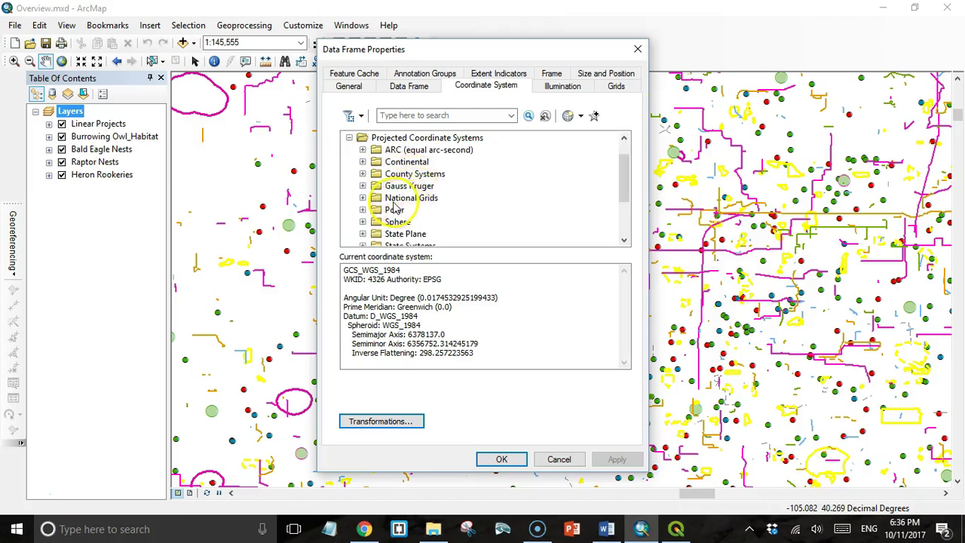
scroll(411, 202, down, 1)
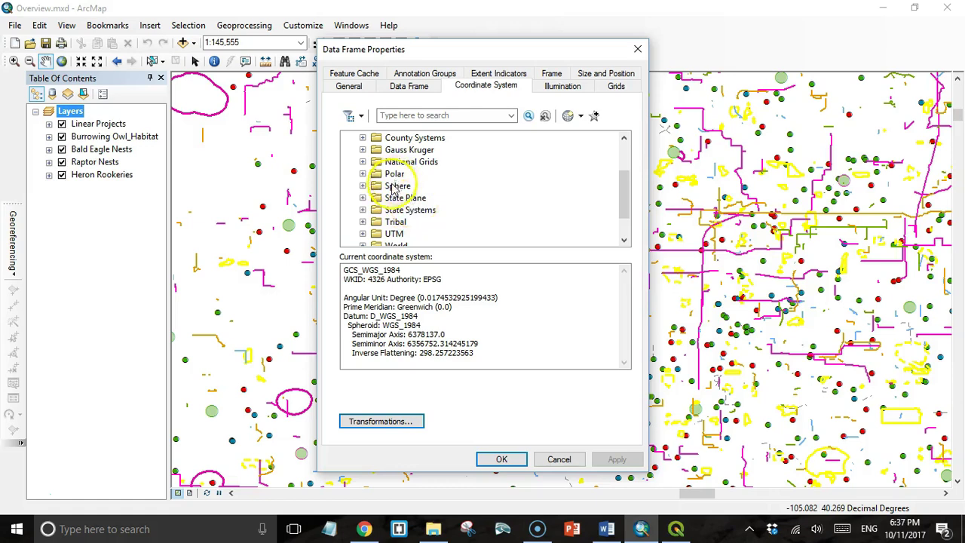
scroll(407, 204, down, 2)
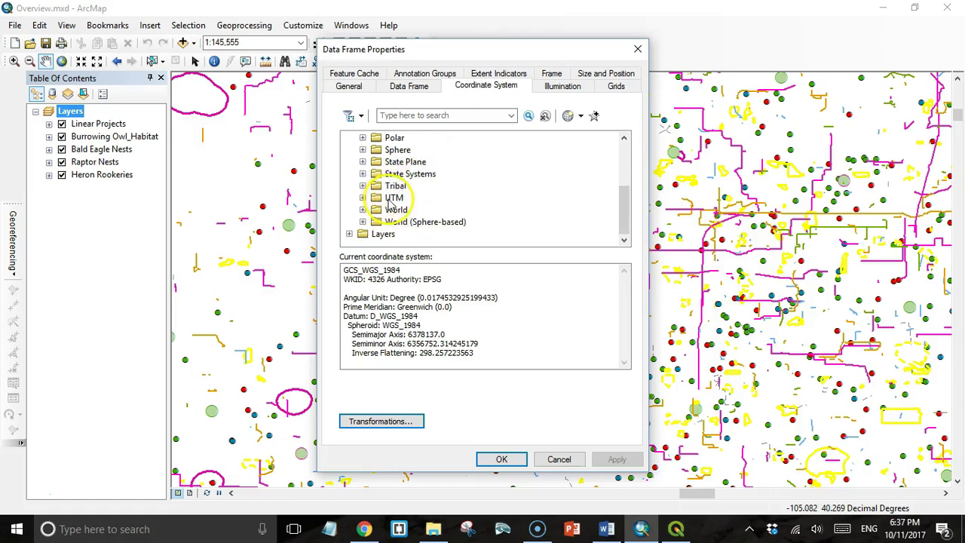
click(363, 199)
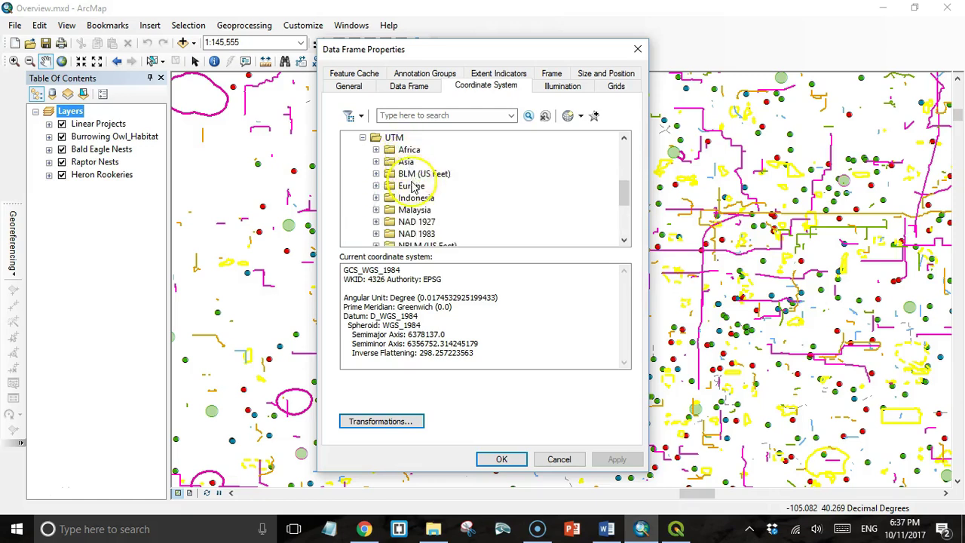
scroll(412, 181, down, 1)
scroll(413, 192, down, 1)
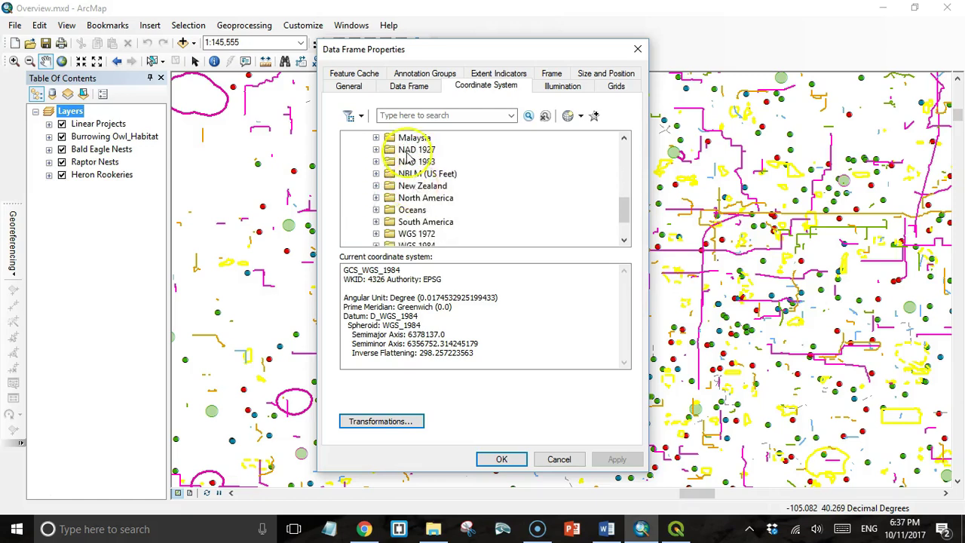
scroll(409, 209, down, 1)
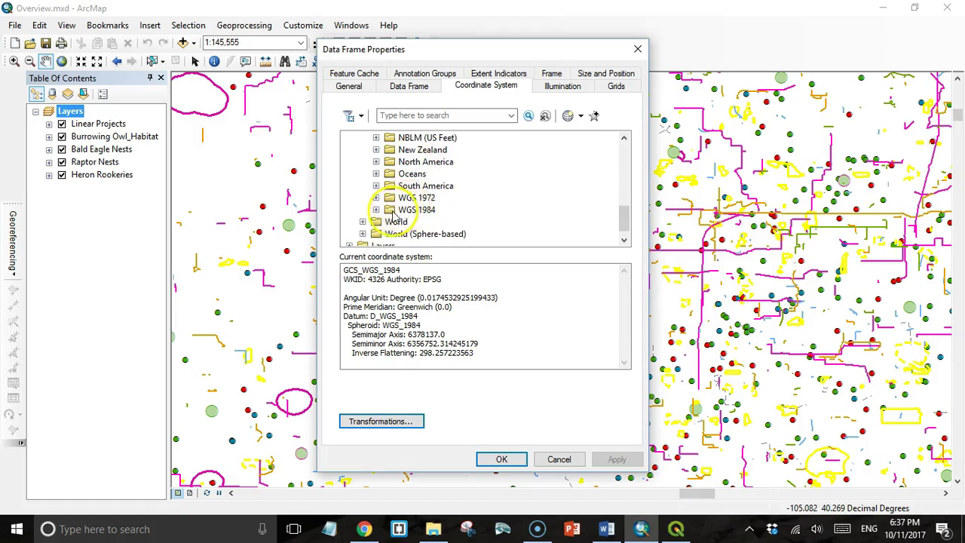
- Expand WGS 1984 and scroll through its Northern Hemisphere UTM zones
double_click(411, 210)
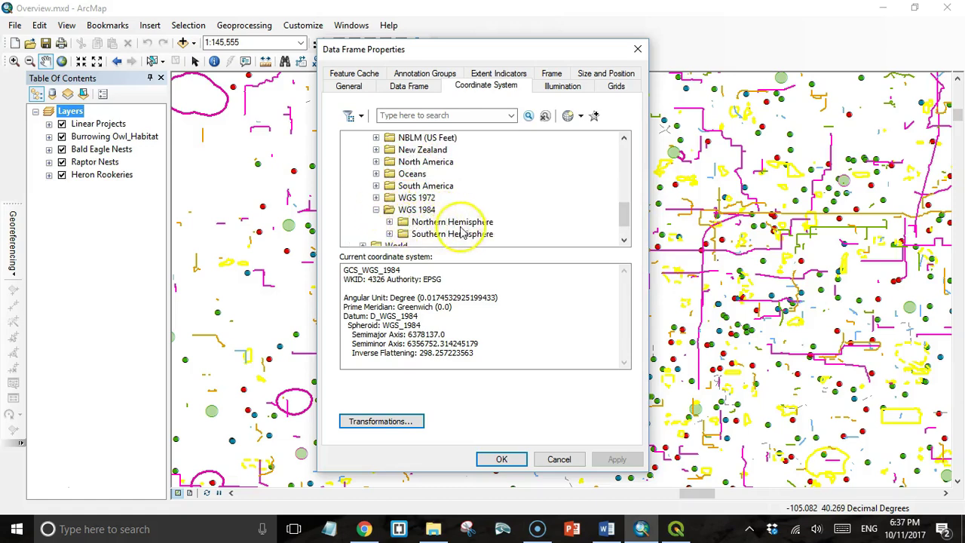
click(389, 222)
scroll(437, 211, down, 4)
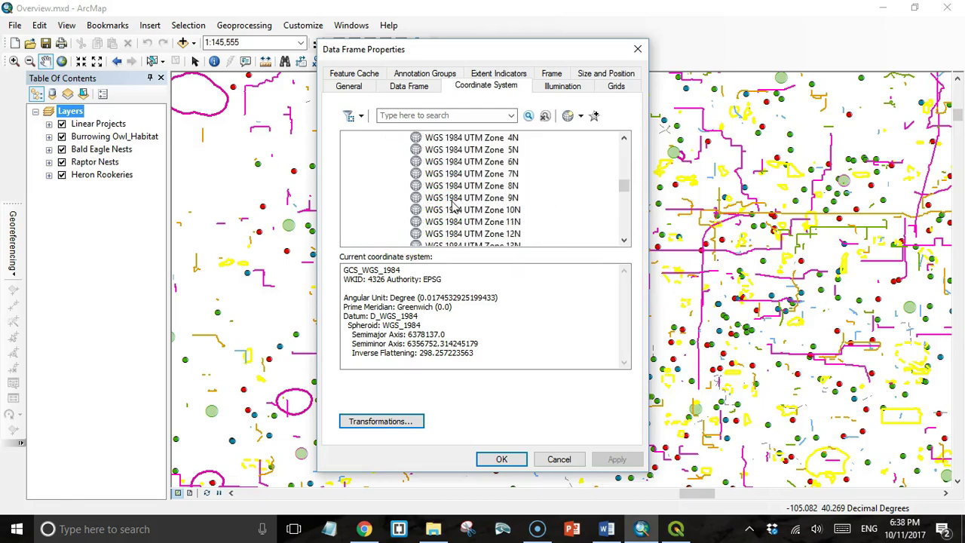
scroll(483, 200, down, 3)
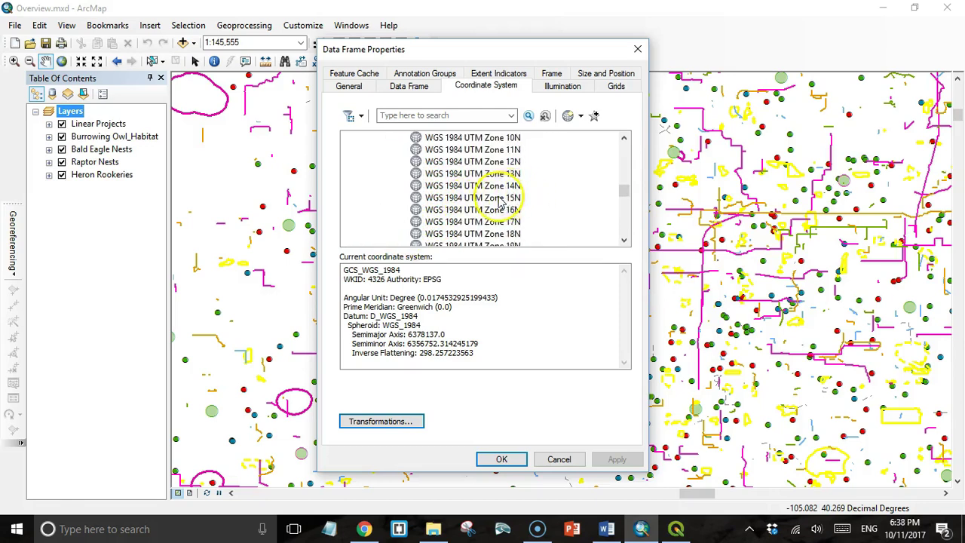
scroll(508, 198, down, 15)
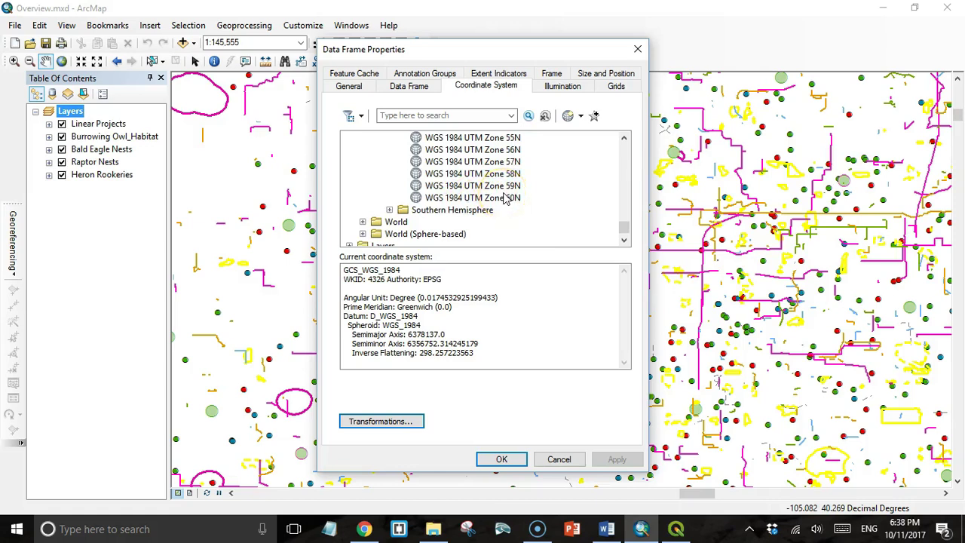
click(509, 202)
- Search 'zone 11' and reveal NAD 1983 UTM Zone 11N plus WGS 1984 UTM Zones 11N and 11S
scroll(510, 202, up, 10)
click(414, 116)
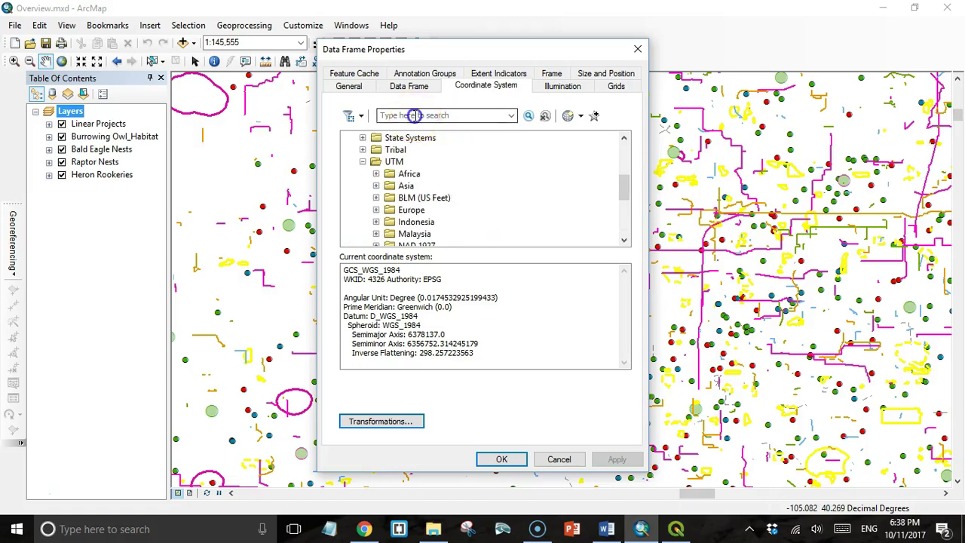
click(427, 115)
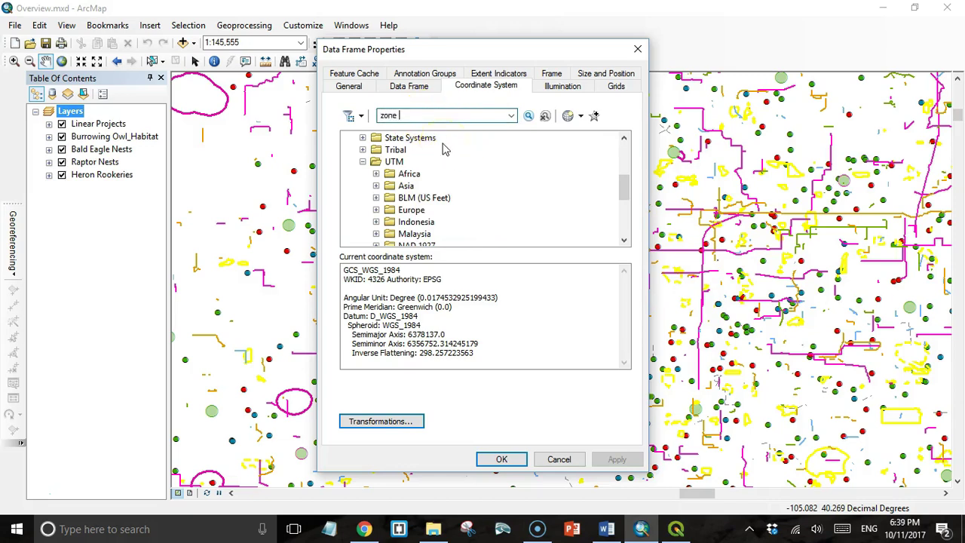
click(529, 116)
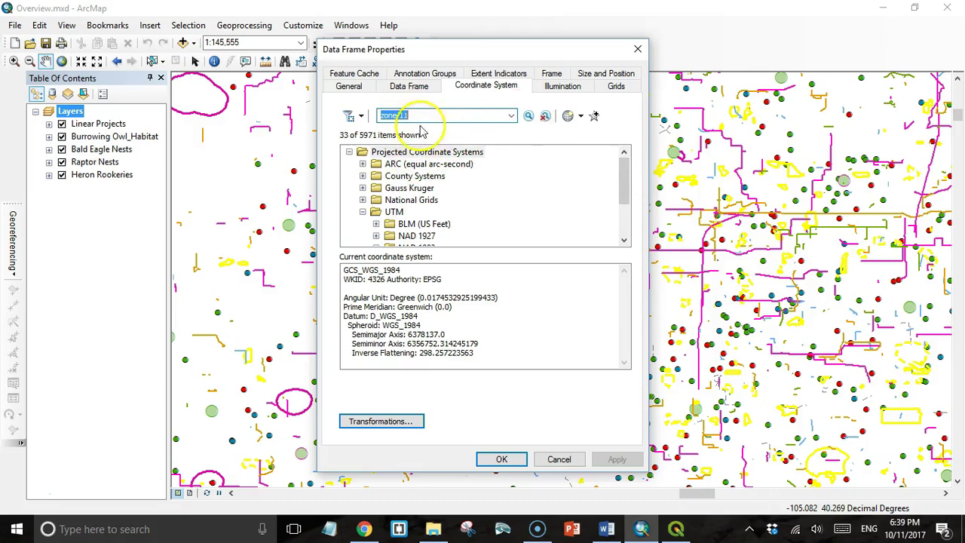
scroll(379, 192, down, 2)
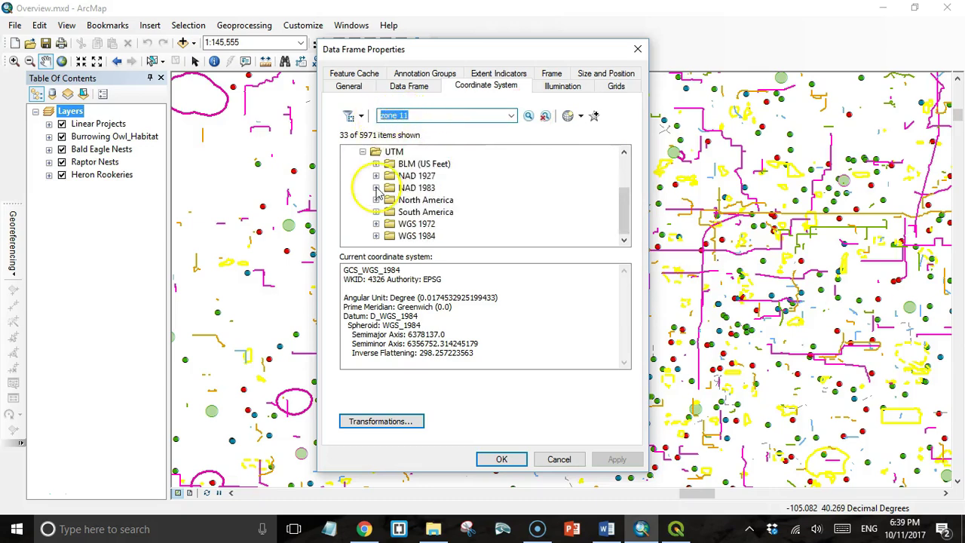
click(377, 188)
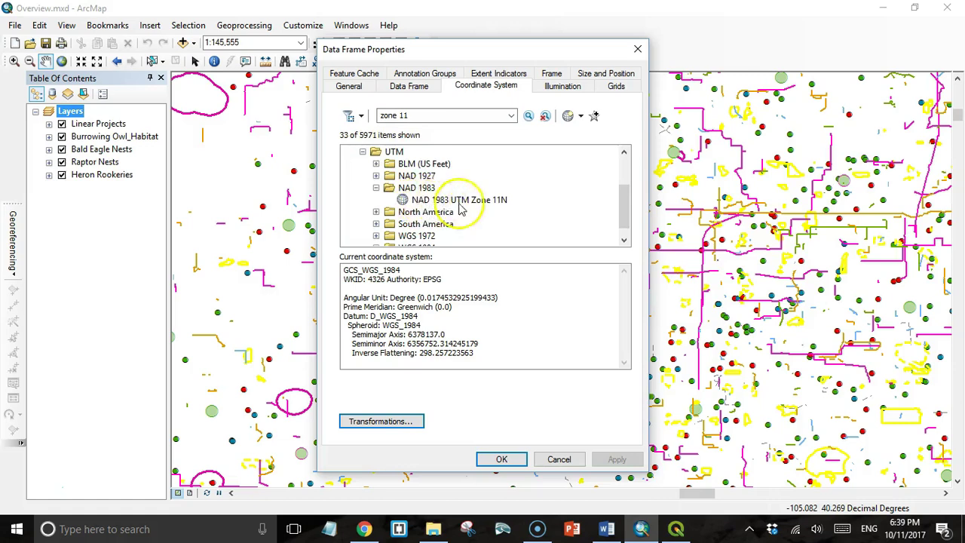
scroll(431, 204, down, 1)
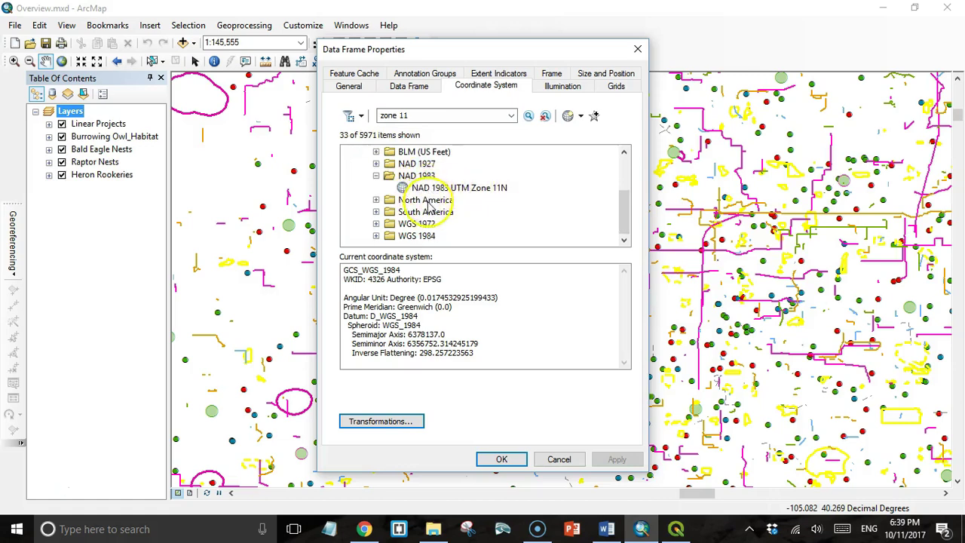
click(376, 237)
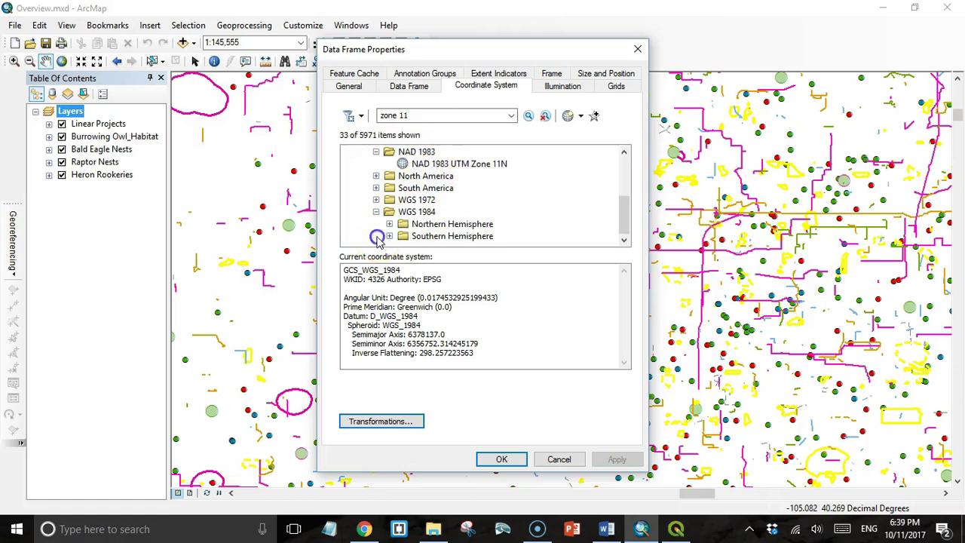
click(389, 225)
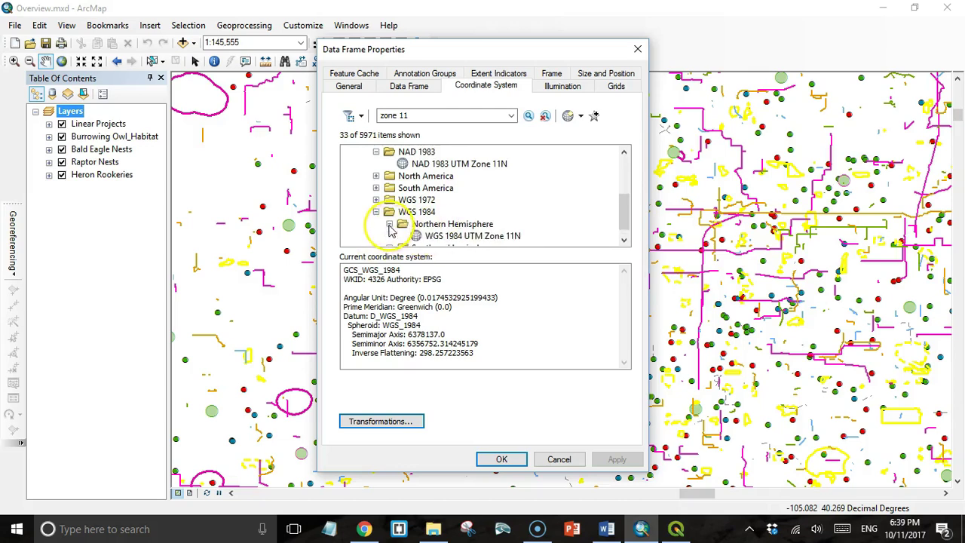
scroll(452, 229, down, 1)
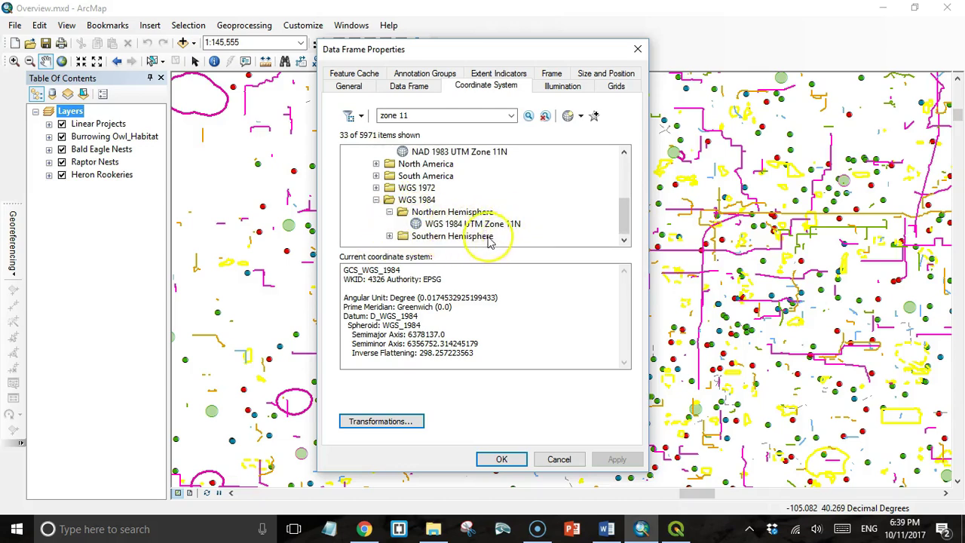
click(389, 236)
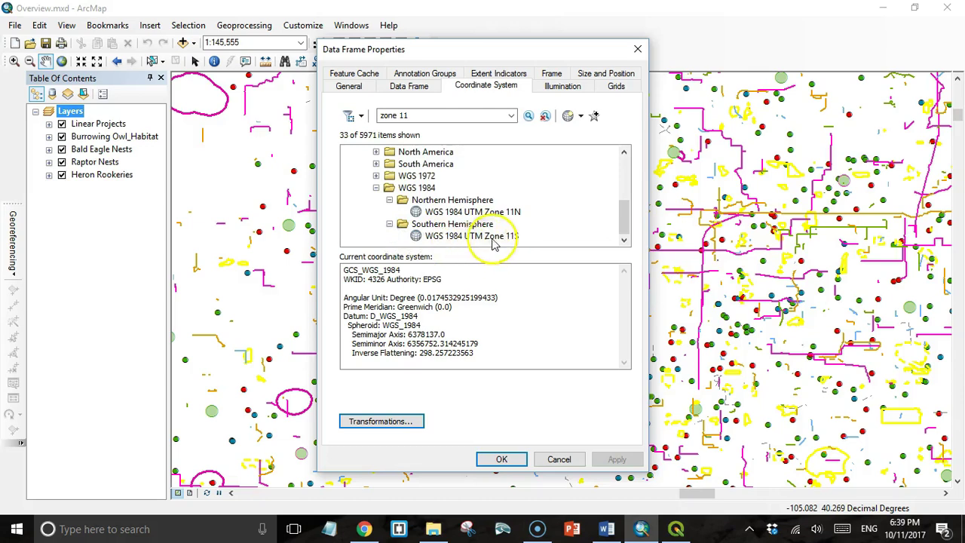
- Search 'albers' and browse the National Grids and State Systems Albers results
triple_click(405, 114)
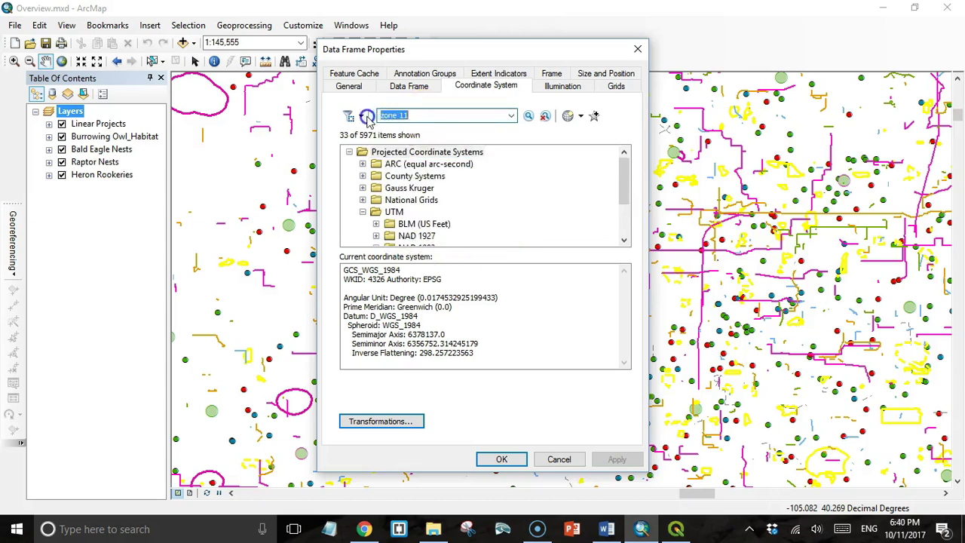
text(a)
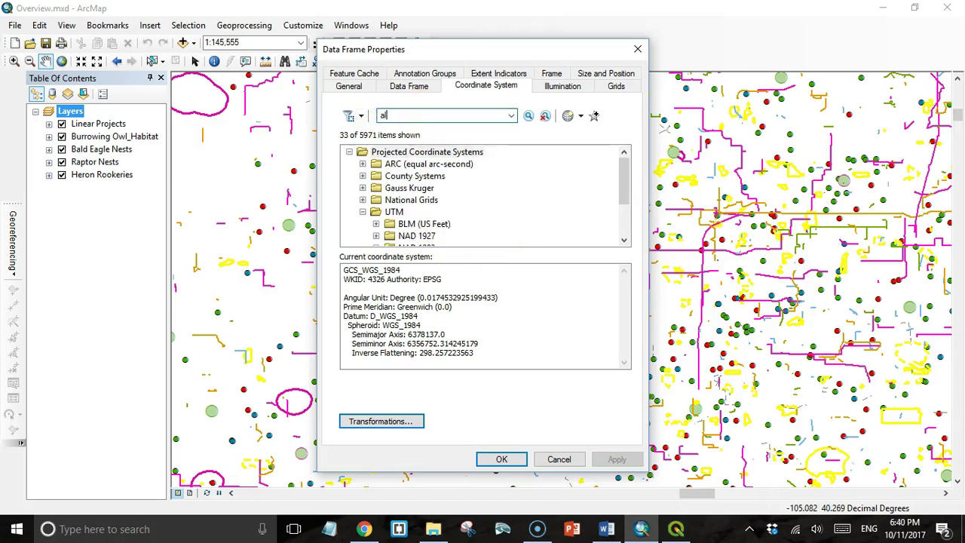
text(lbers)
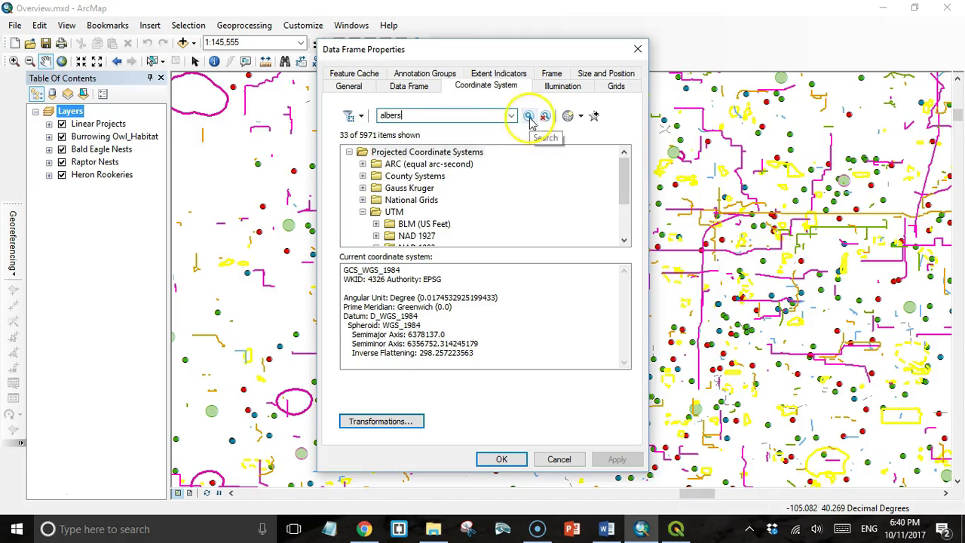
click(529, 117)
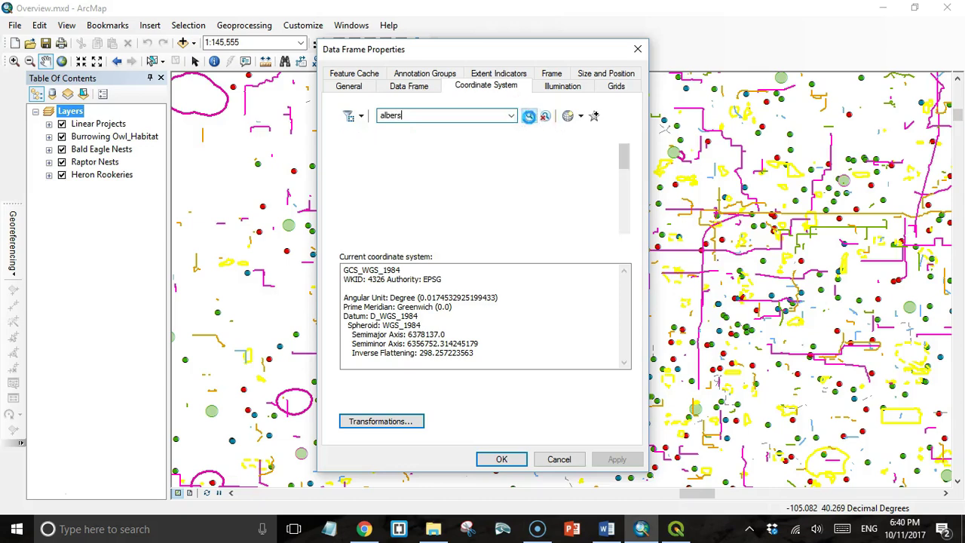
click(363, 176)
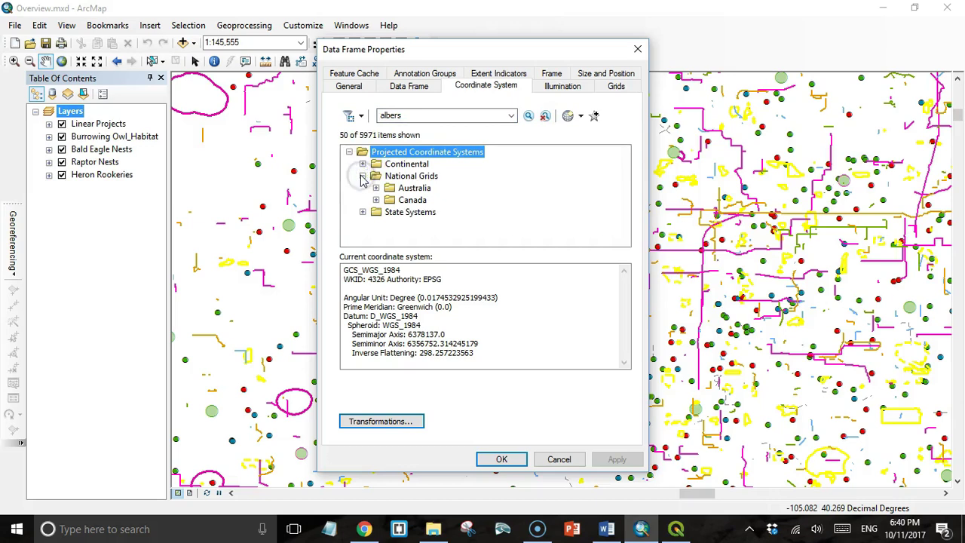
click(362, 176)
click(363, 187)
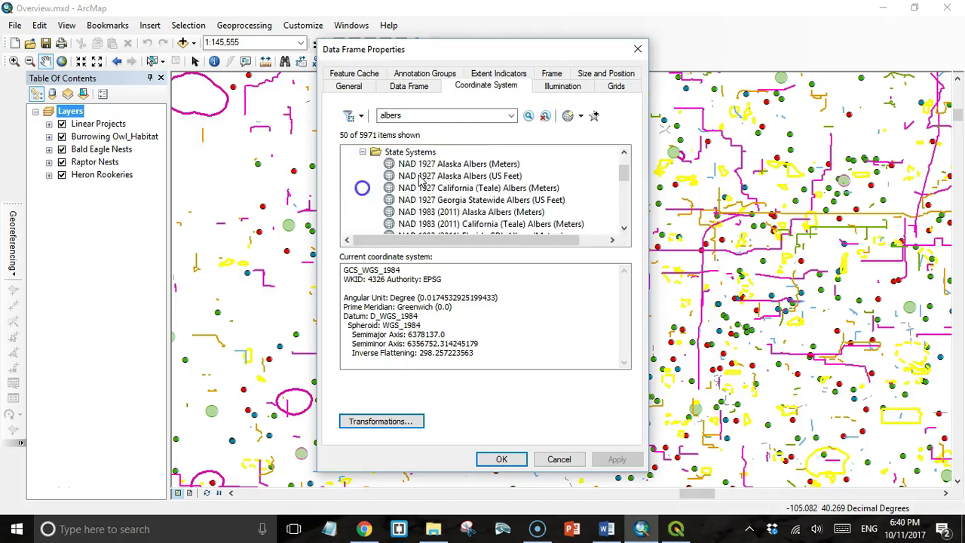
scroll(420, 181, down, 3)
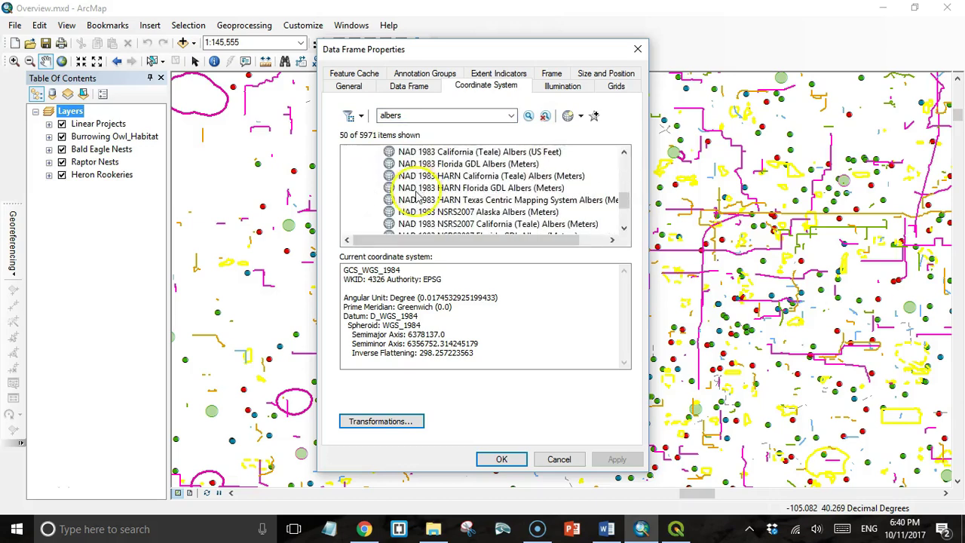
click(425, 117)
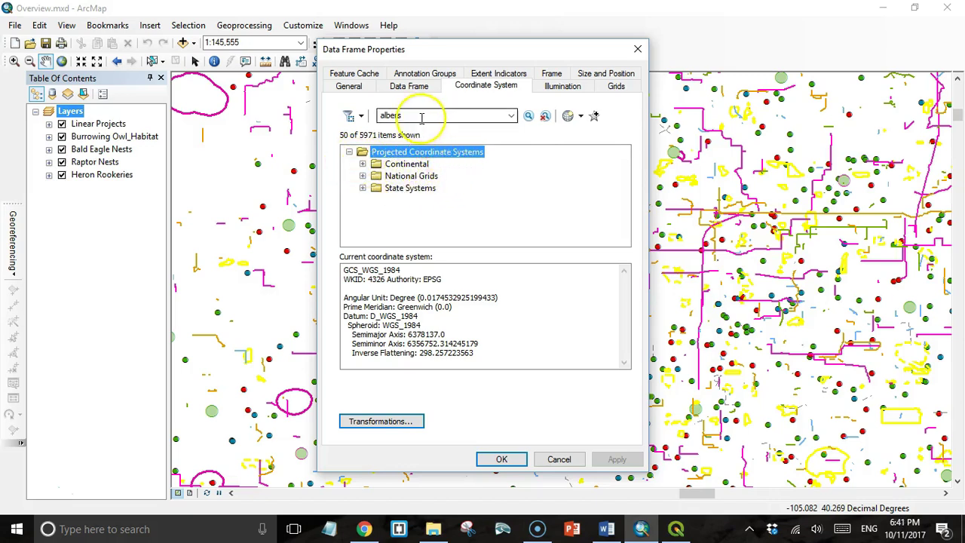
- Apply Africa Albers Equal Area Conic from favorites as the map's coordinate system, then switch to QGIS
click(594, 118)
click(351, 154)
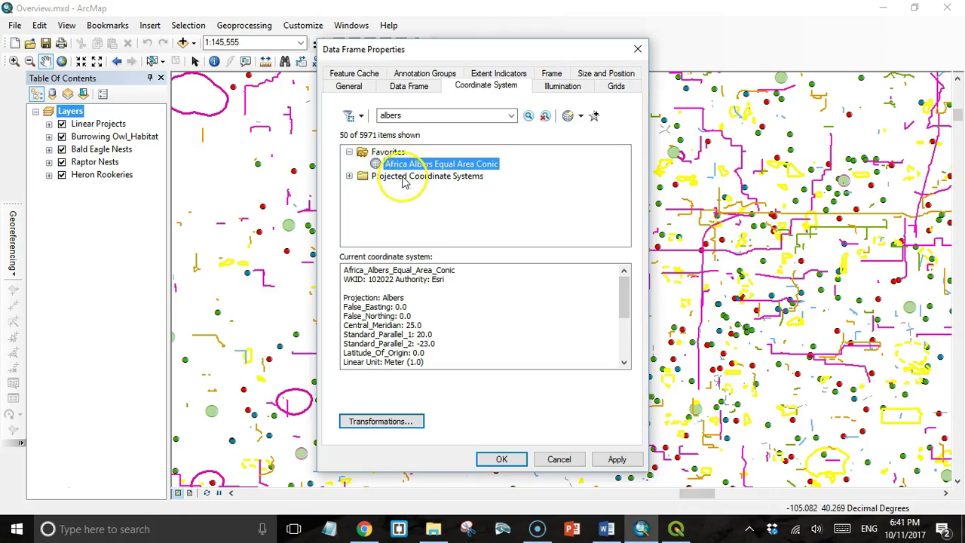
key(Return)
click(676, 529)
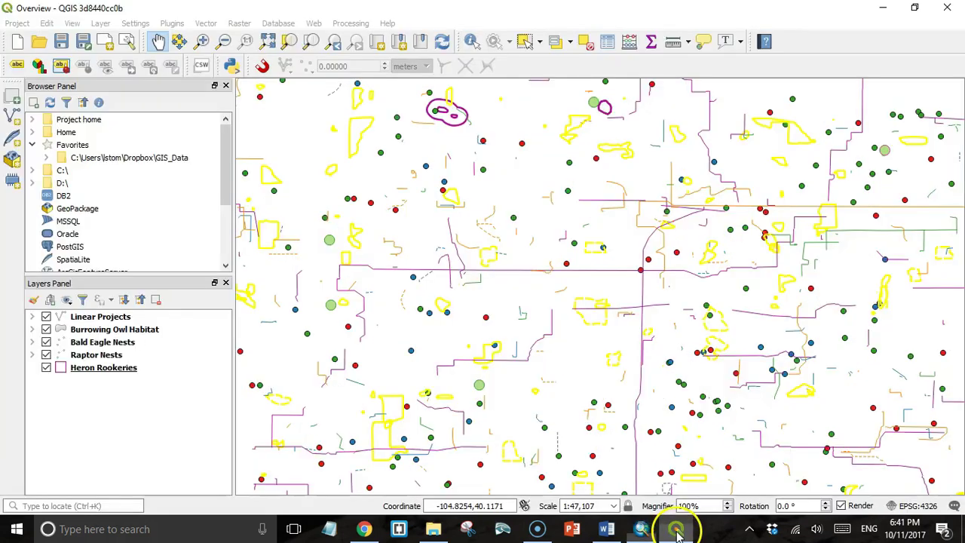
- Open Project Properties' CRS page and browse the world list's Geographic and Projected coordinate system groups
click(17, 23)
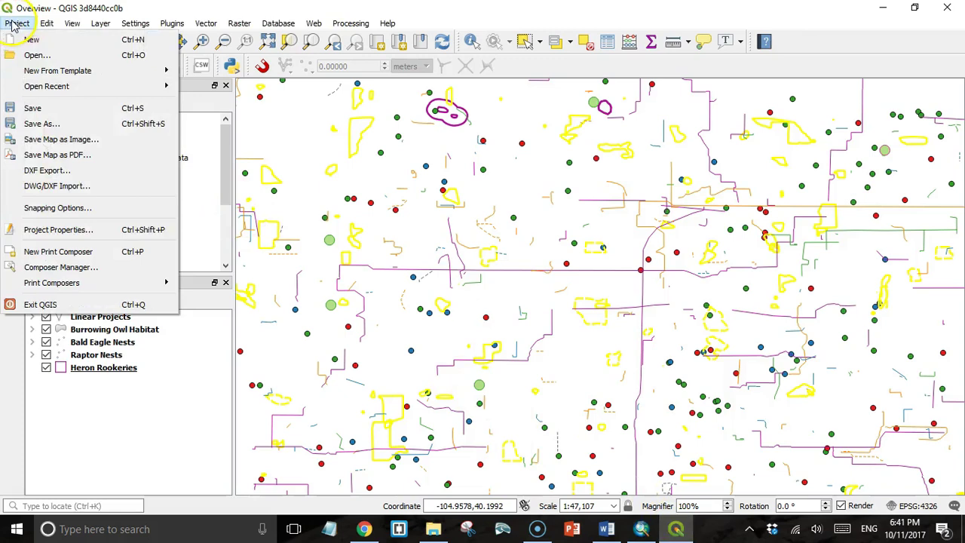
click(65, 230)
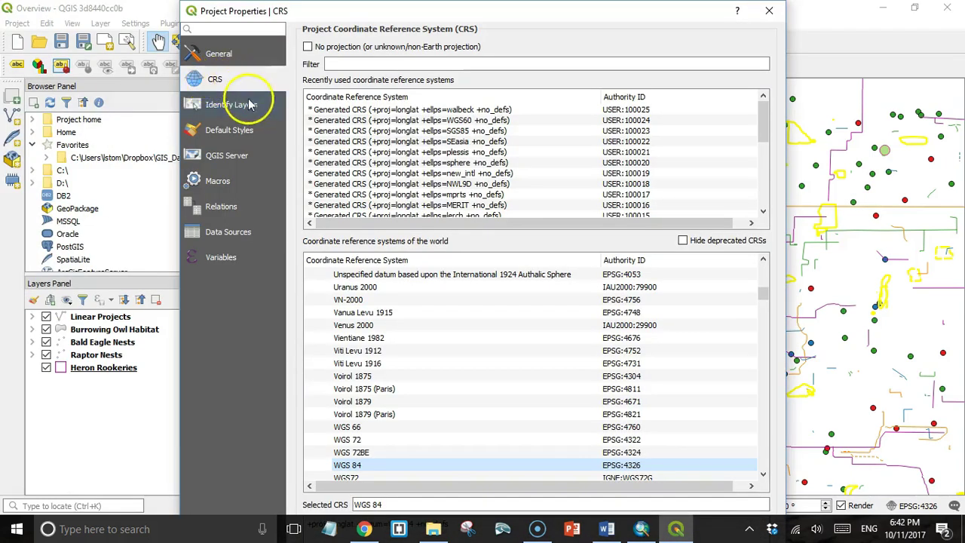
drag(763, 294, 763, 274)
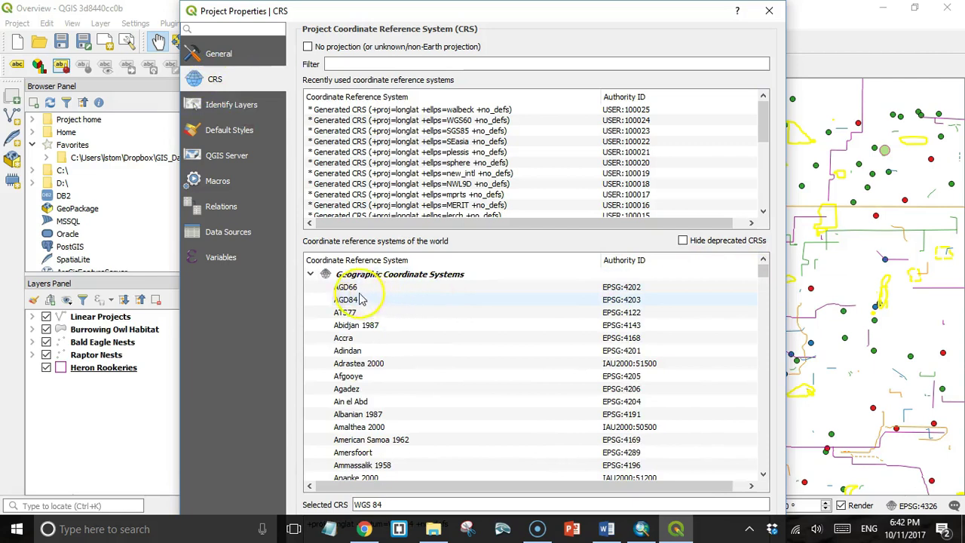
click(311, 274)
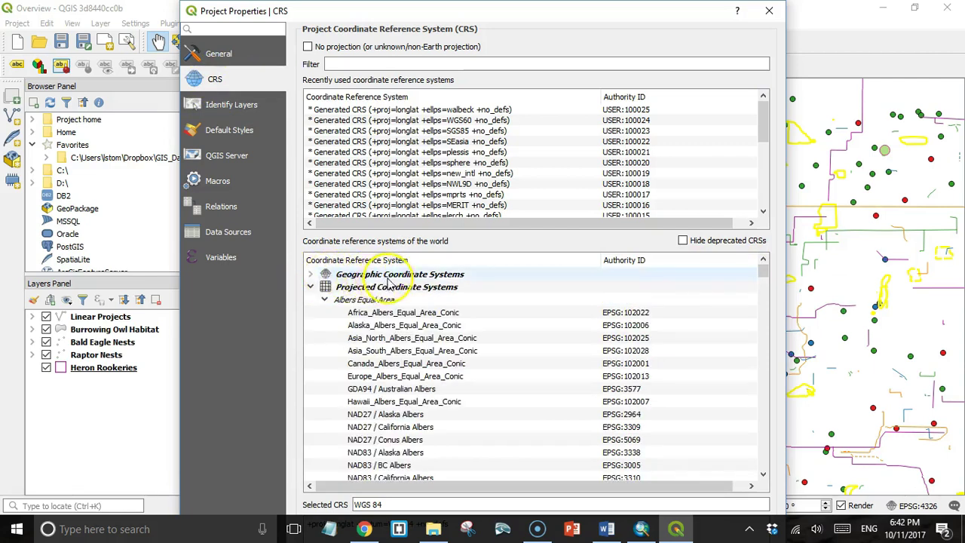
click(310, 287)
click(310, 274)
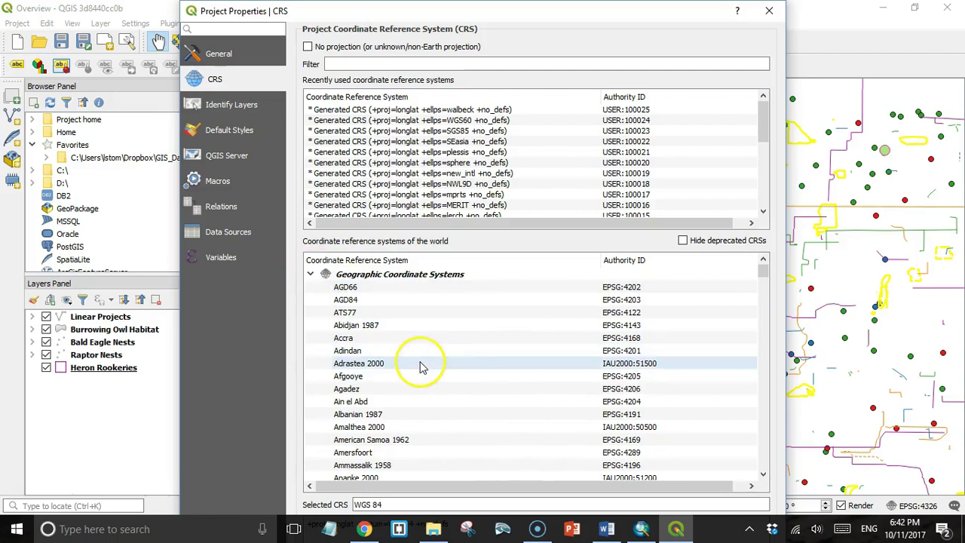
scroll(420, 367, down, 4)
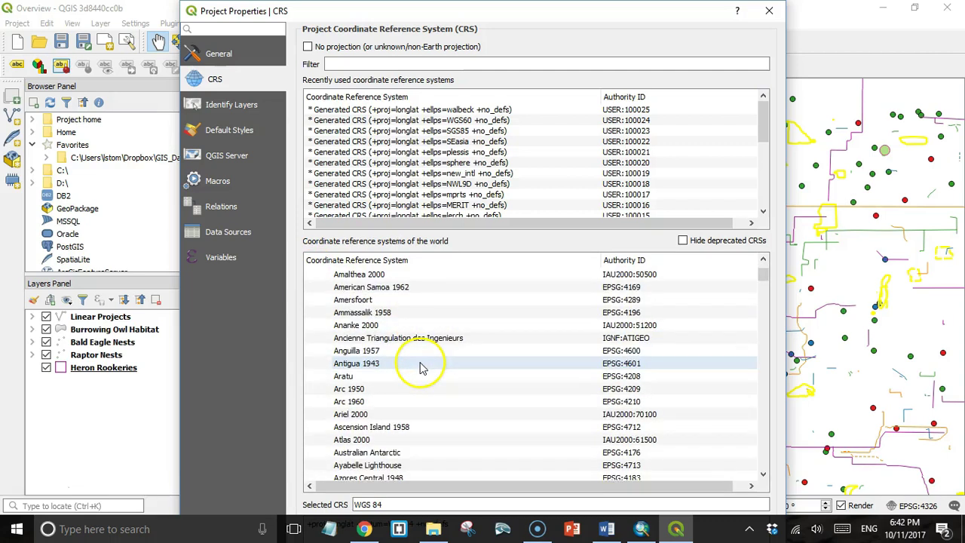
drag(763, 281, 764, 407)
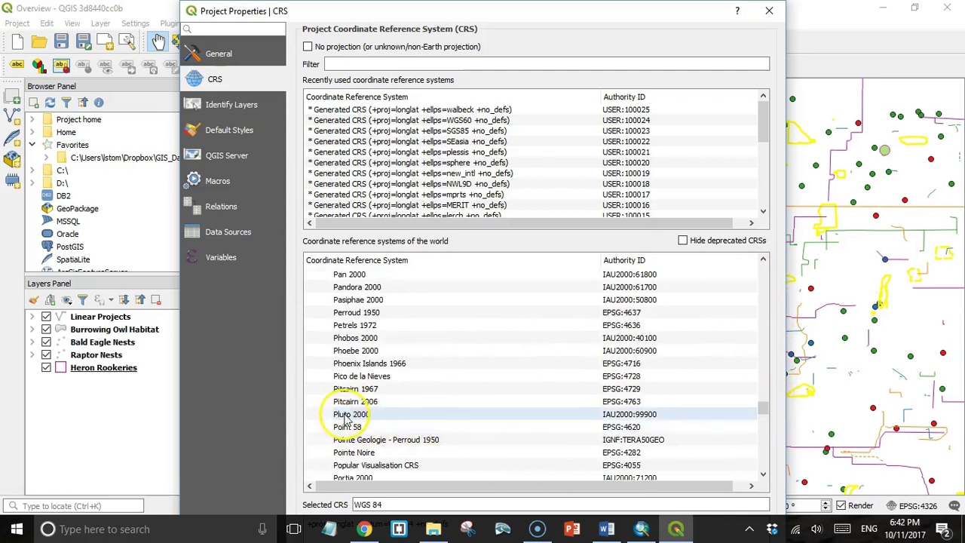
drag(763, 409, 763, 453)
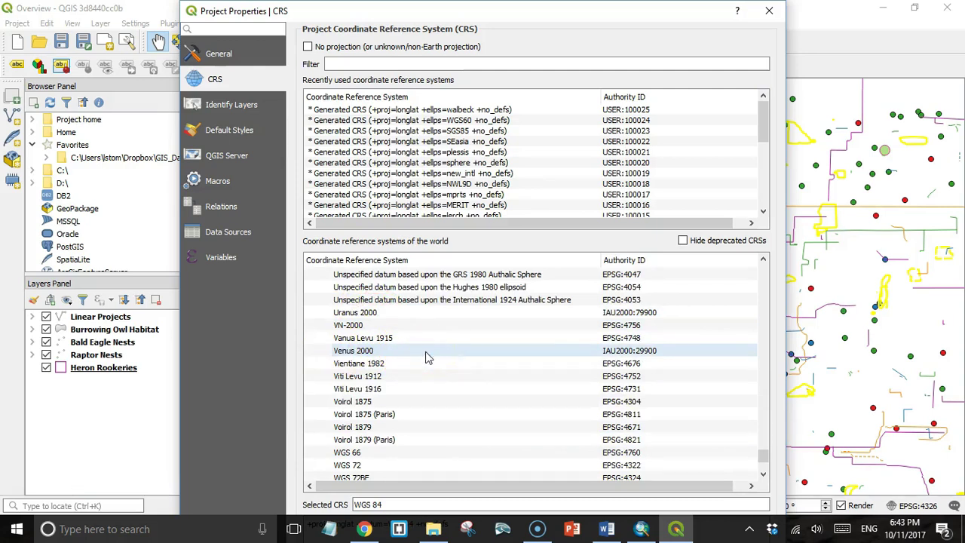
click(384, 353)
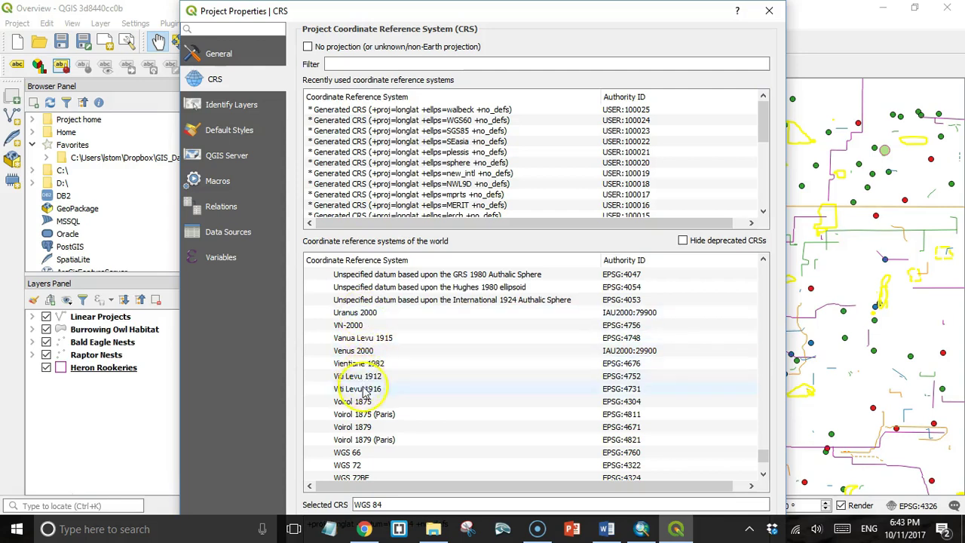
scroll(408, 392, up, 10)
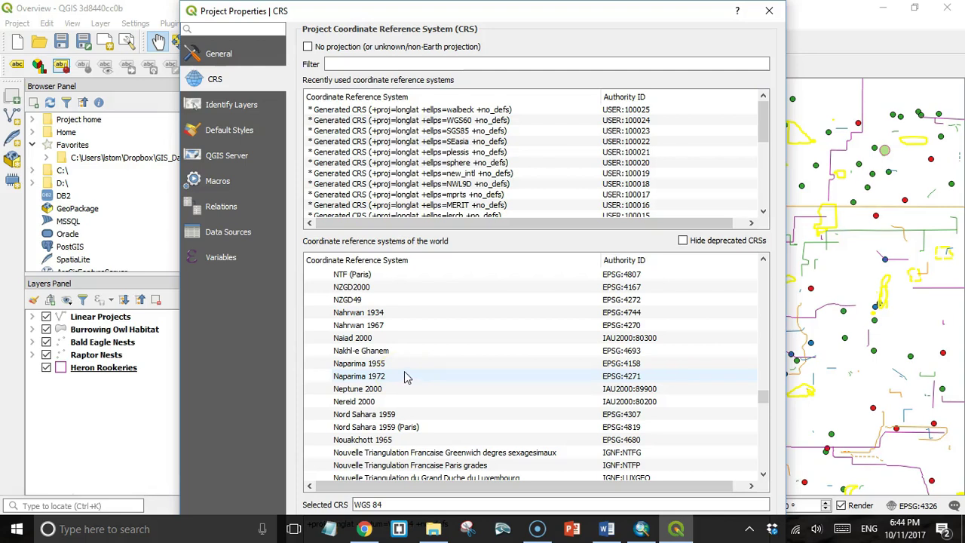
click(411, 371)
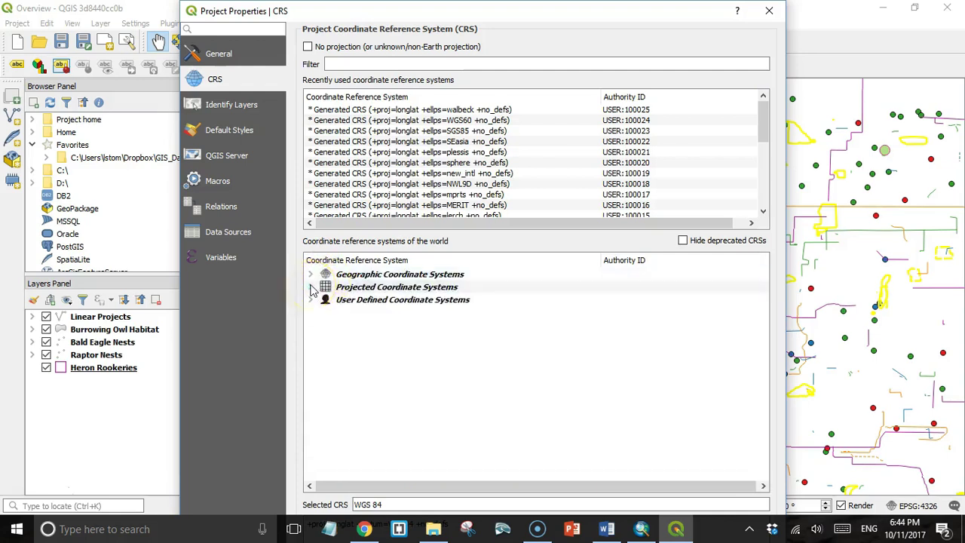
- Expand Projected Coordinate Systems and collapse the Albers, Azimuthal Equidistant, Cassini and Equidistant Cylindrical groups
click(310, 287)
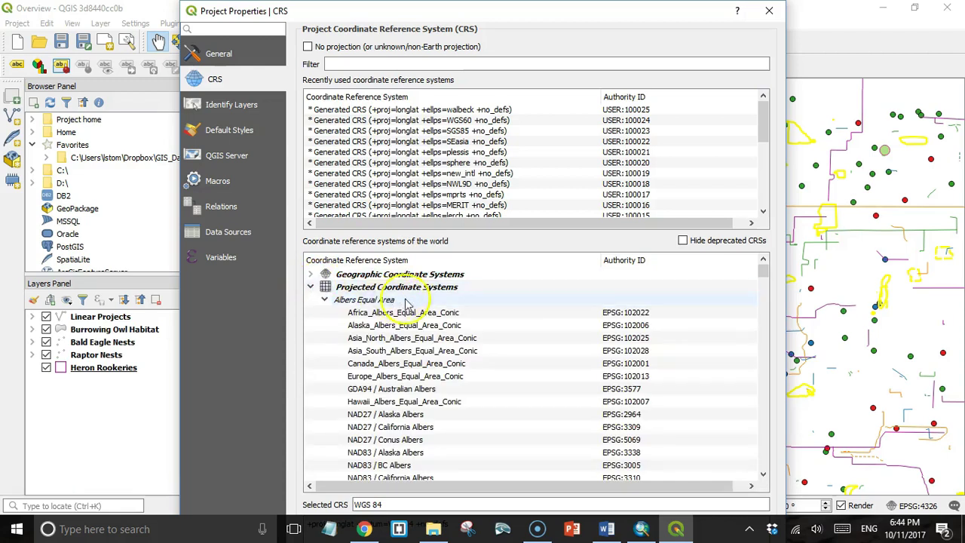
click(325, 302)
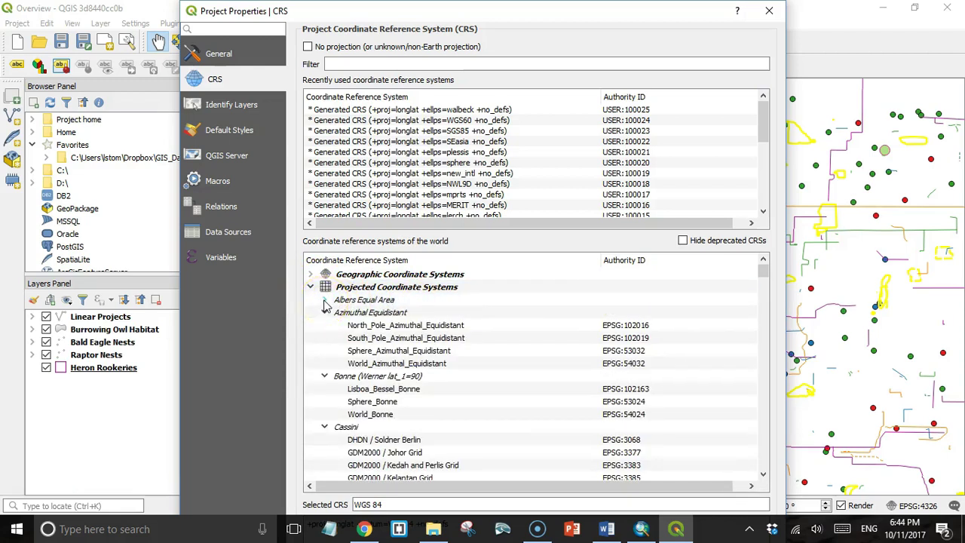
click(325, 313)
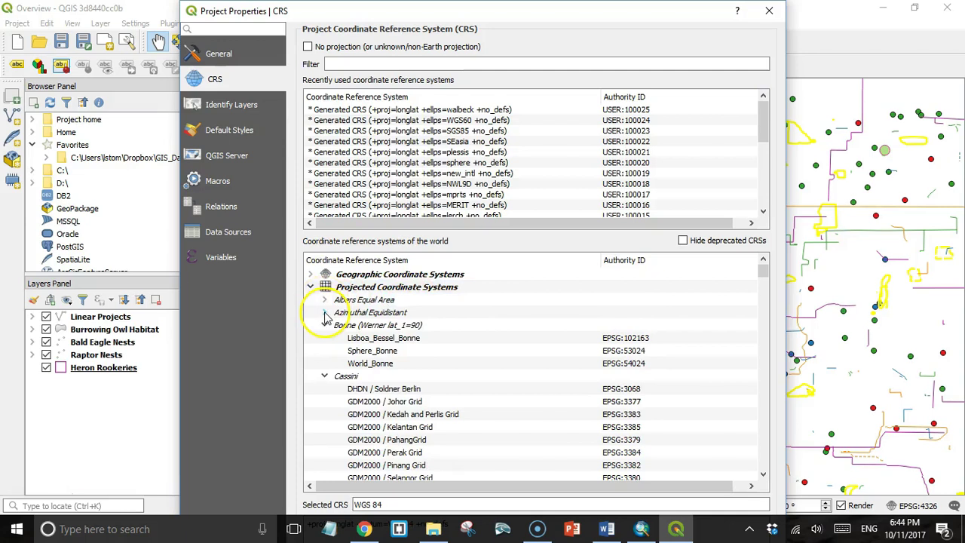
scroll(322, 309, down, 2)
click(325, 300)
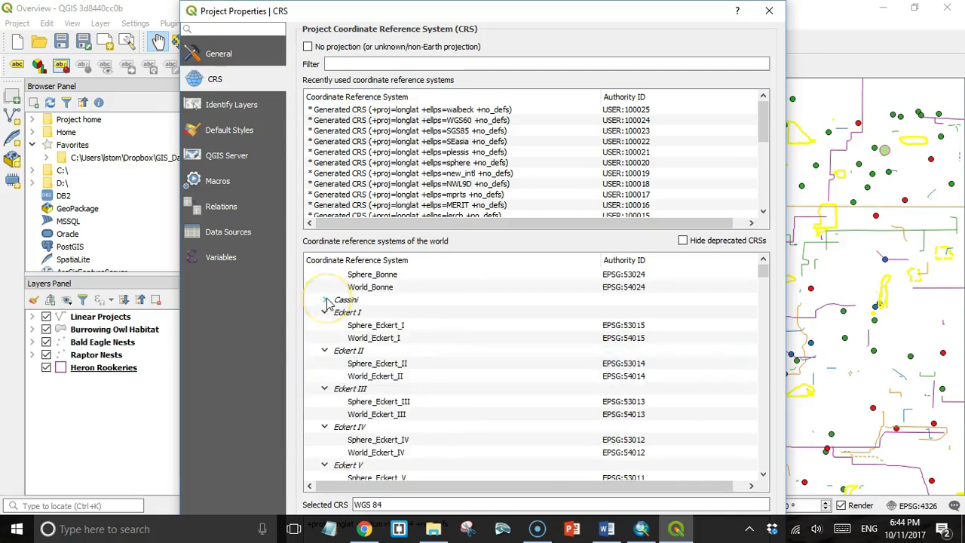
scroll(326, 301, down, 6)
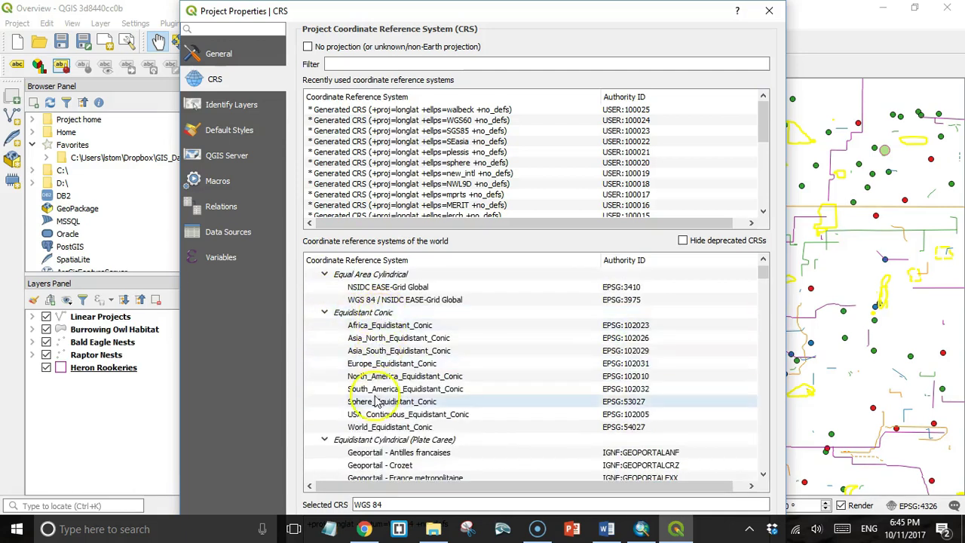
click(325, 439)
drag(763, 275, 825, 415)
- Expand the UTM group and scroll down to the NAD83(CSRS) UTM zones
click(324, 300)
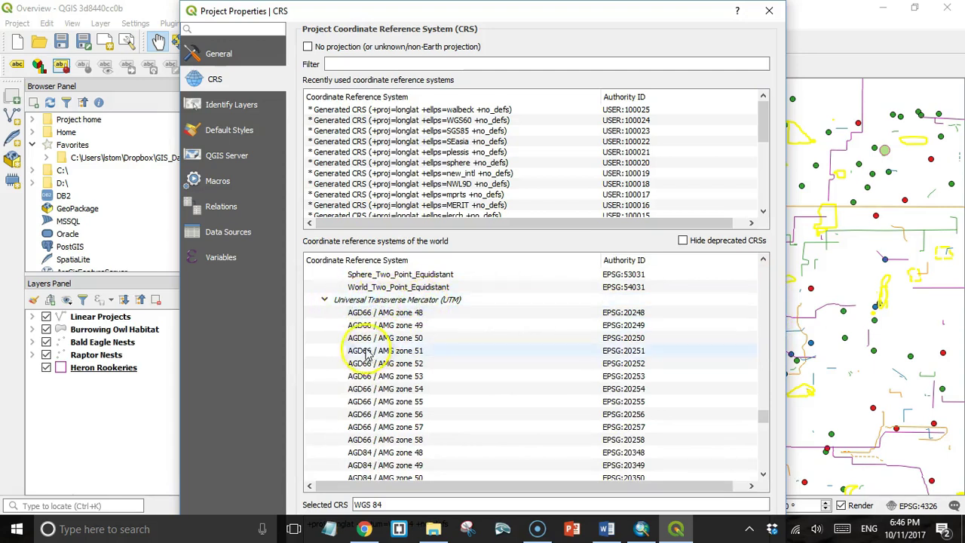
scroll(363, 343, down, 12)
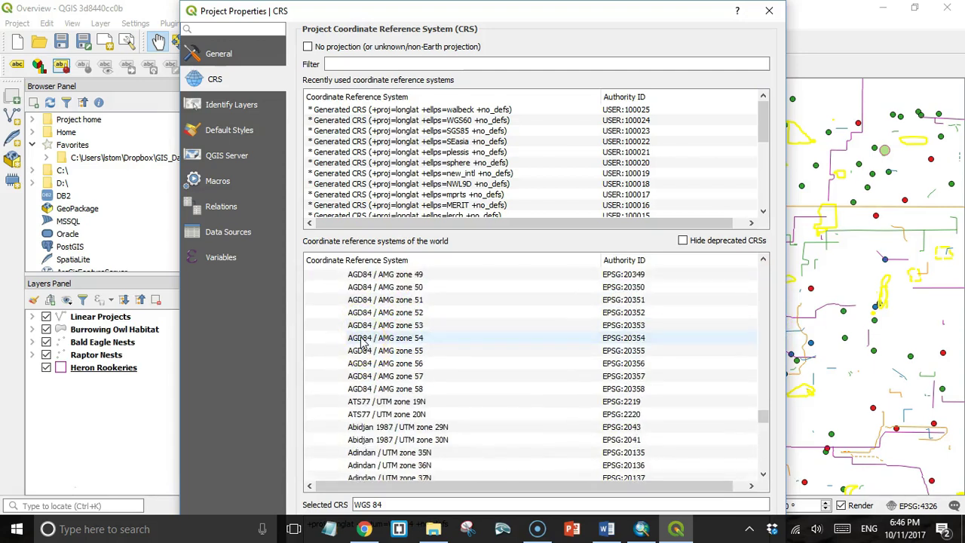
scroll(362, 343, down, 5)
drag(763, 416, 763, 430)
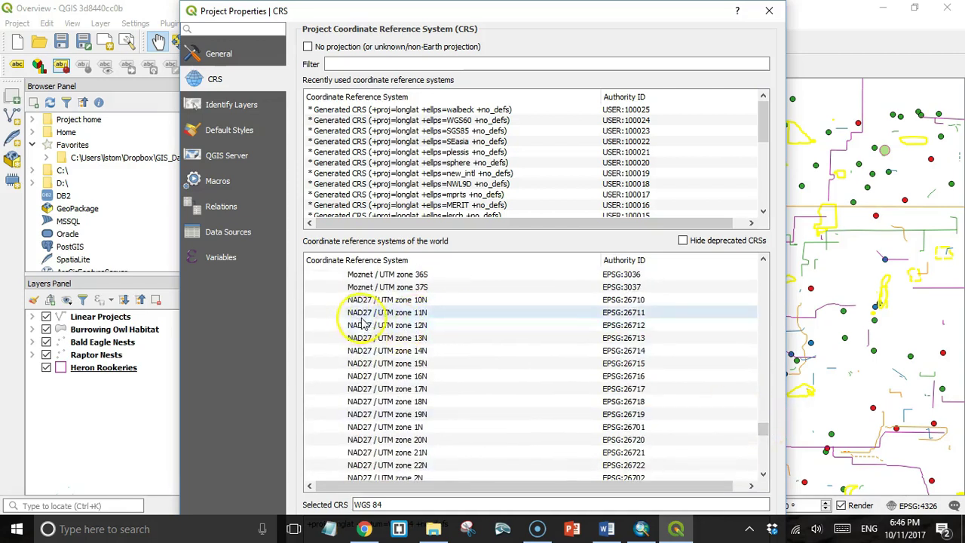
scroll(368, 354, down, 15)
scroll(367, 378, down, 5)
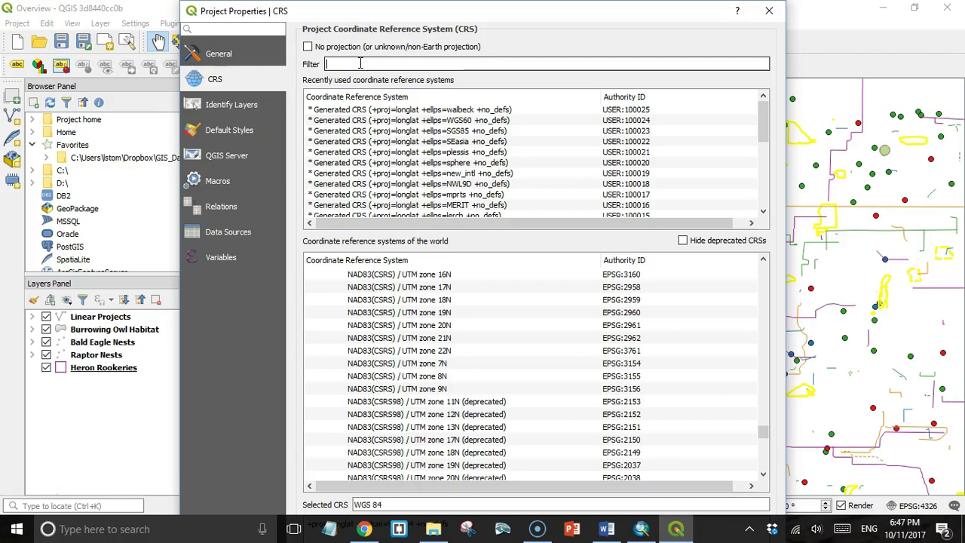
- Filter the CRS list by 'colorado', review the results, then close Project Properties
text(co)
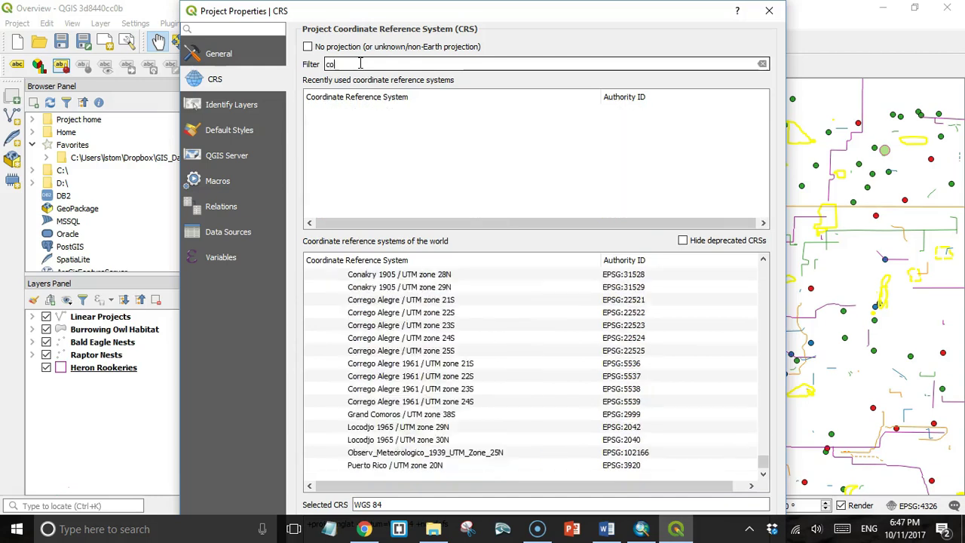
text(lorado)
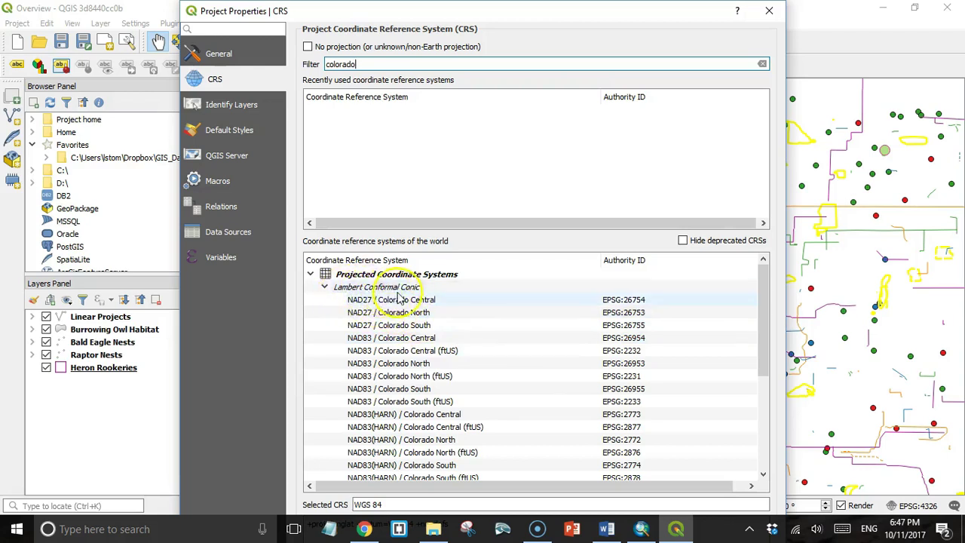
scroll(407, 298, down, 1)
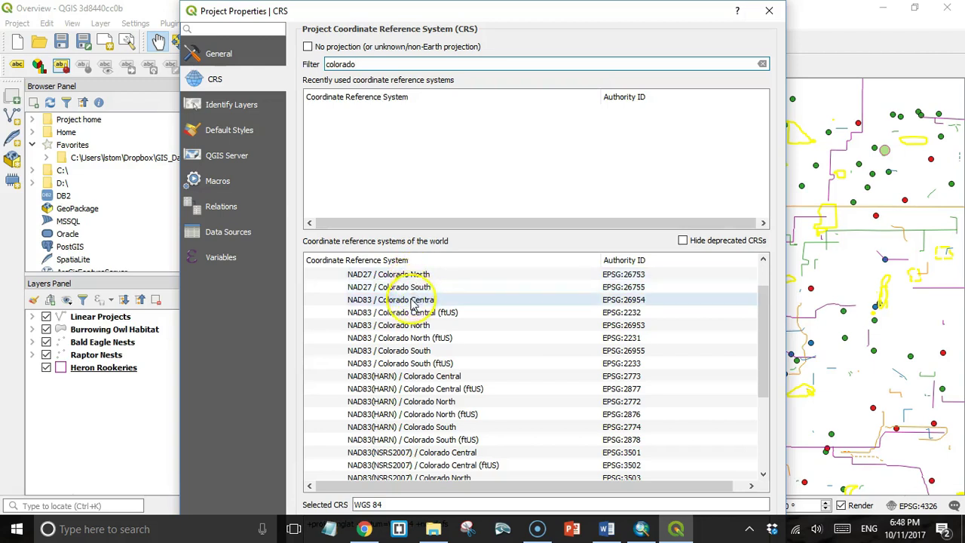
scroll(412, 304, down, 1)
mouse_move(763, 331)
mouse_down()
mouse_move(767, 370)
mouse_move(762, 349)
mouse_up()
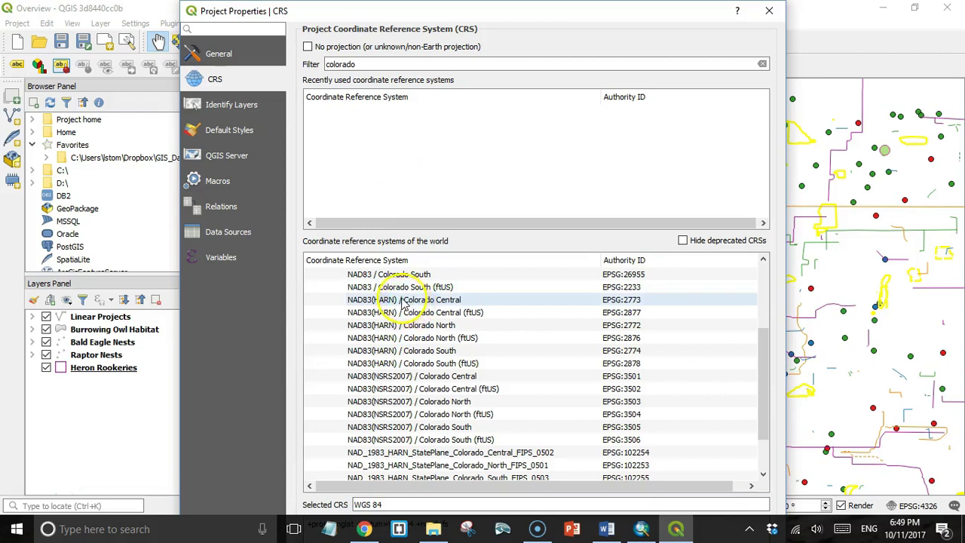
click(769, 11)
- Open File Explorer to view the QGISforArcGIS shapefile folder
click(433, 530)
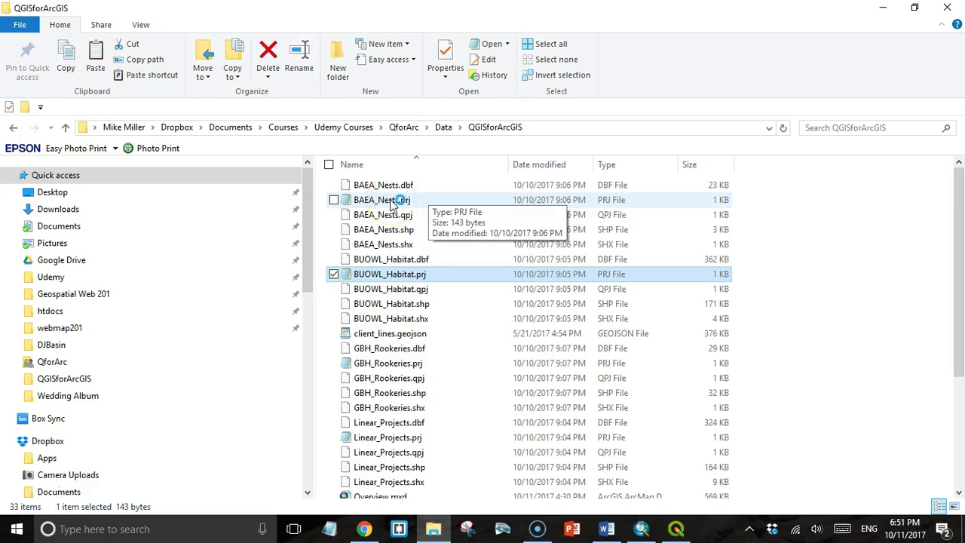
double_click(391, 199)
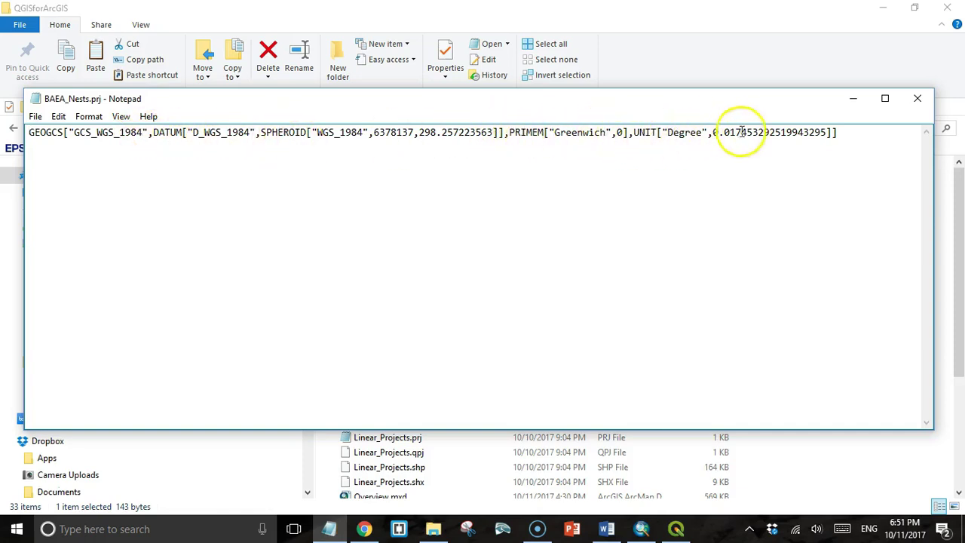
key(alt+F4)
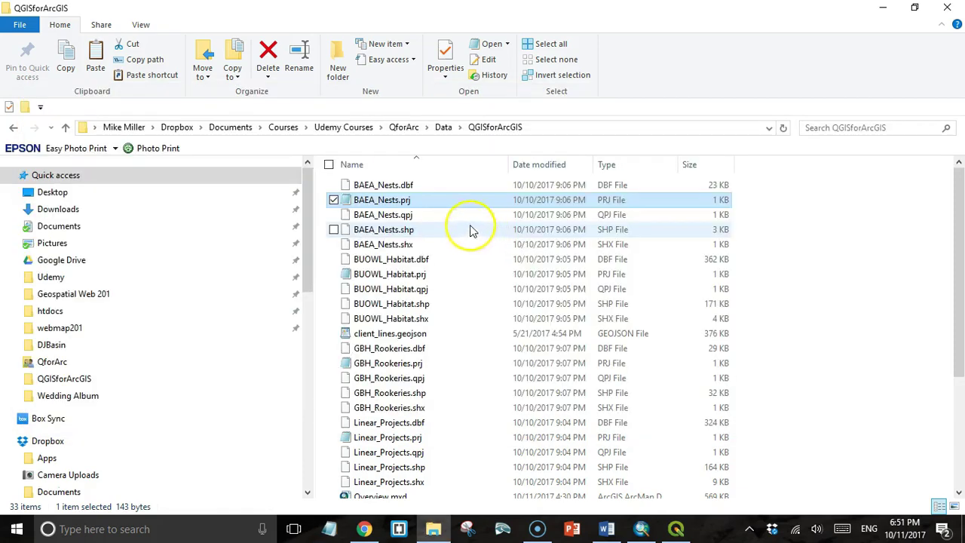
- Bring up the Open with options for BAEA_Nests.qpj to view it in Notepad
right_click(404, 224)
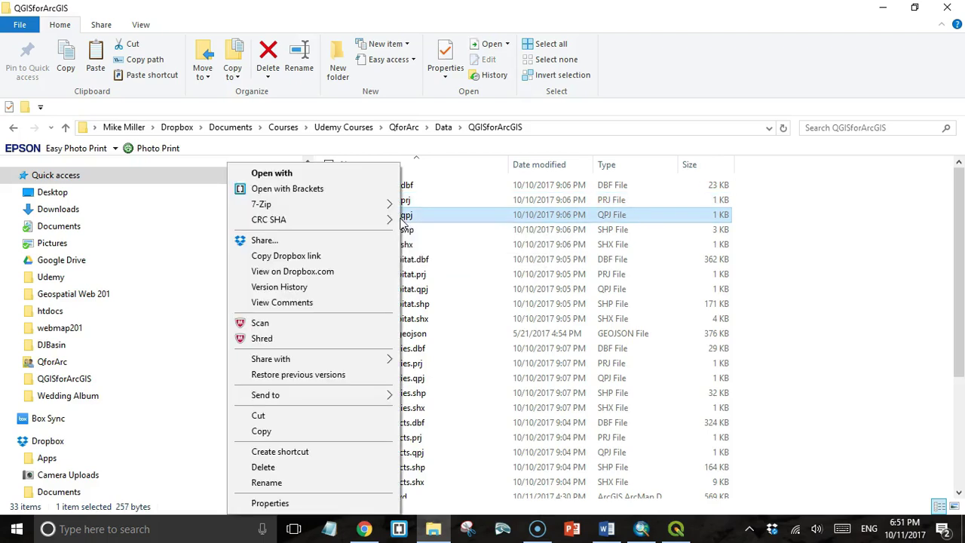
mouse_move(386, 223)
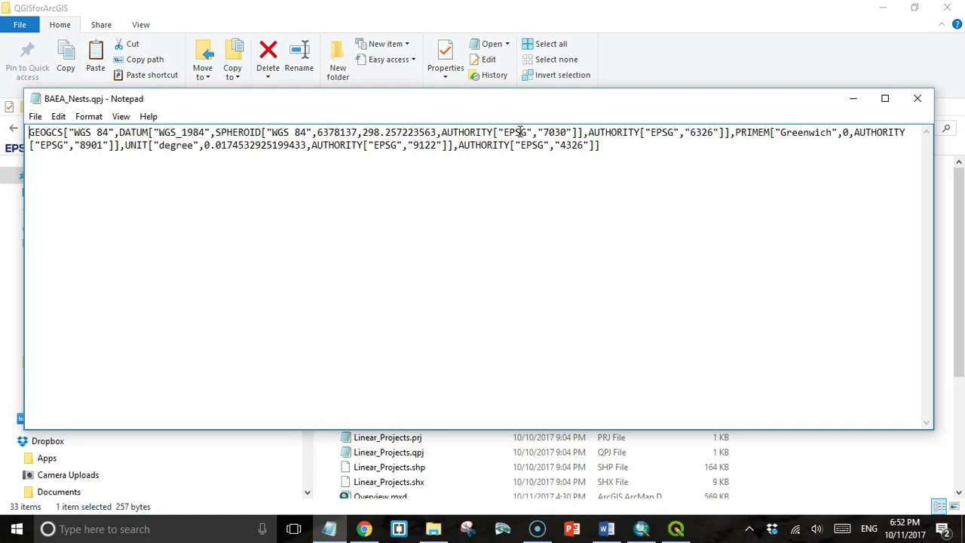
click(520, 132)
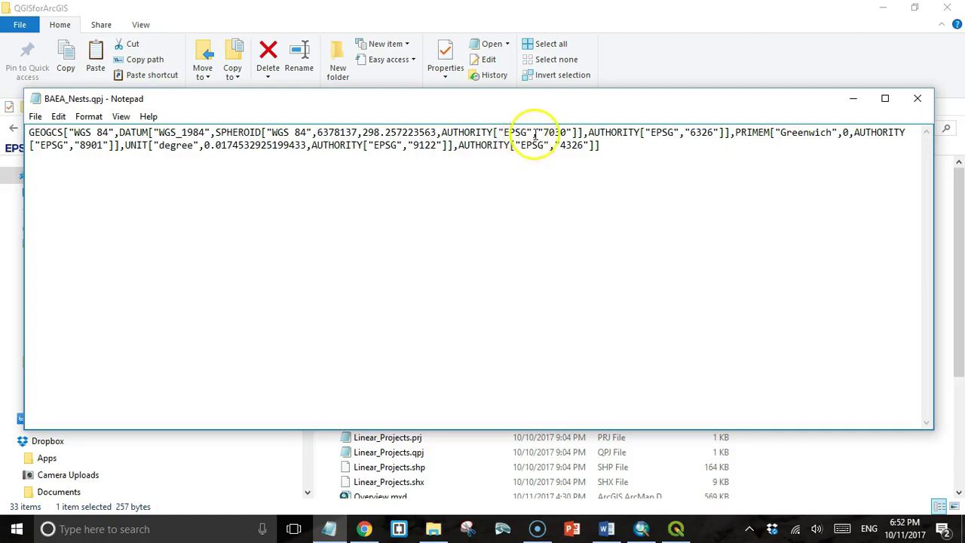